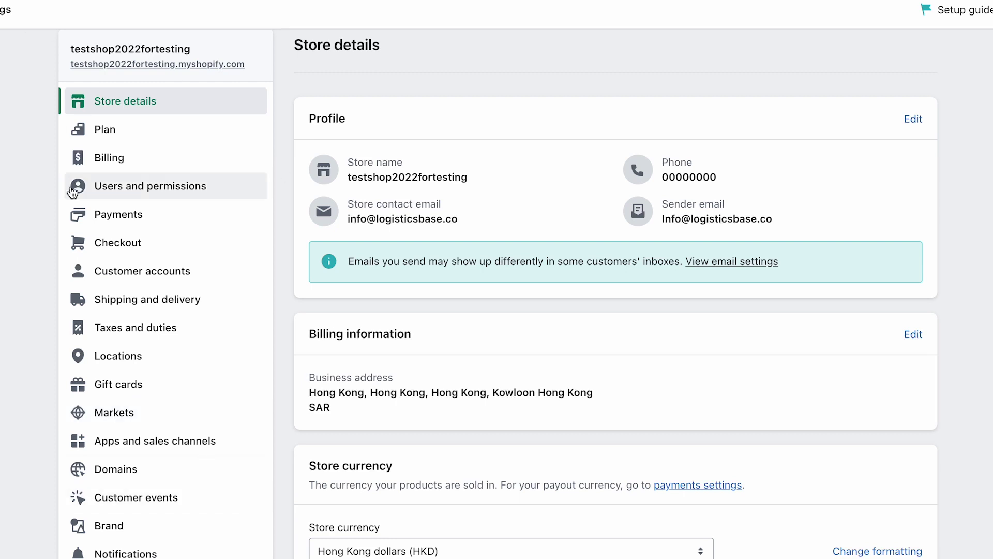
Step: Open the Locations settings and check which locations are offered as the default location, leaving the default as it is
click(145, 364)
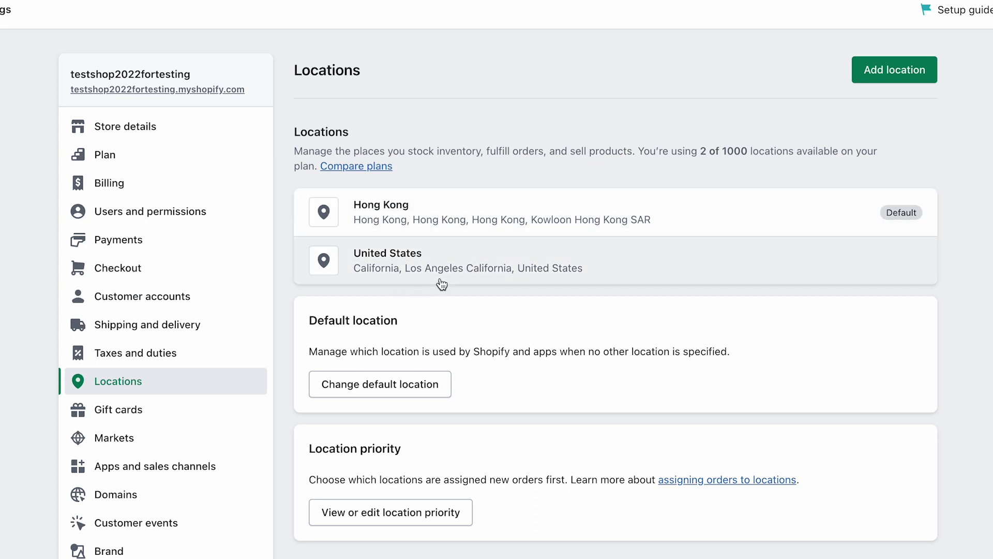
scroll(489, 404, down, 1)
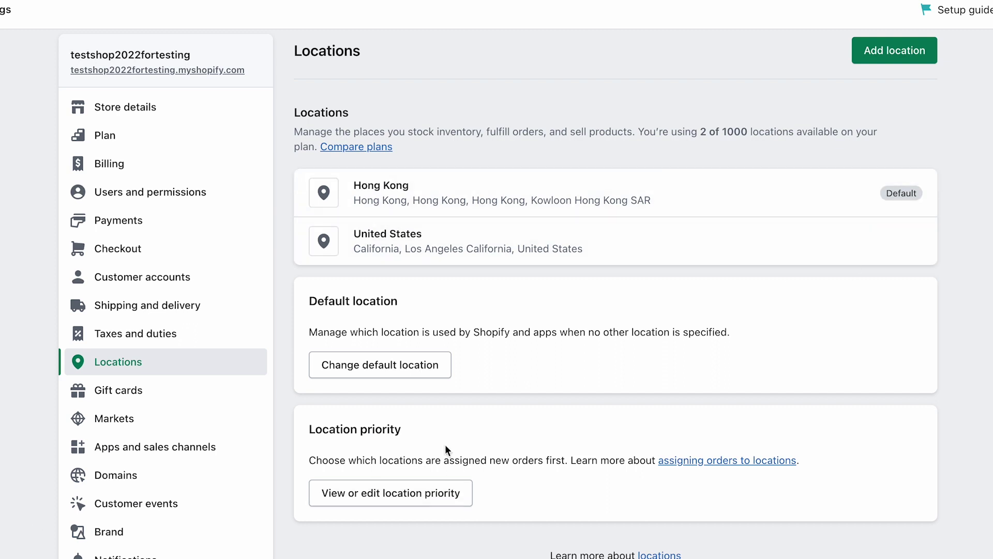
click(382, 370)
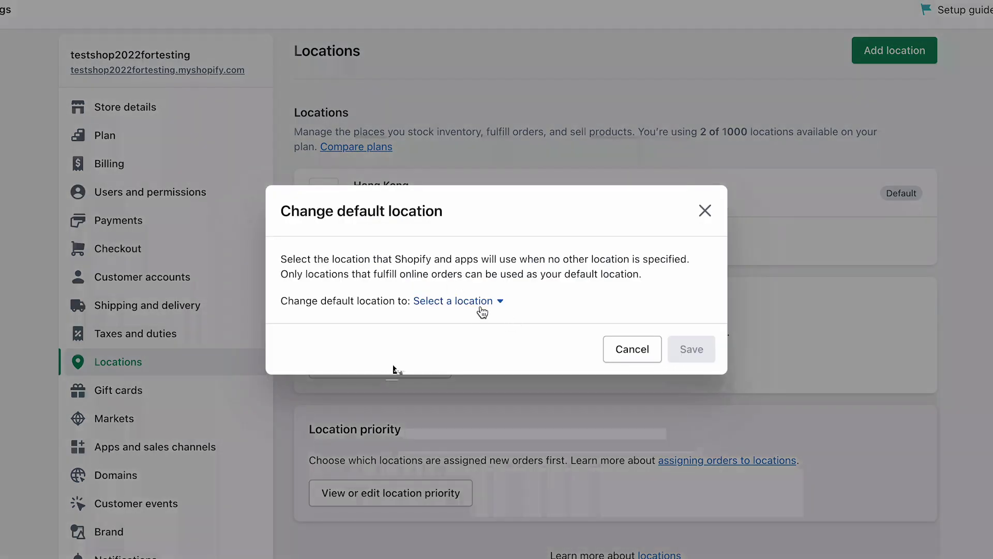
click(480, 307)
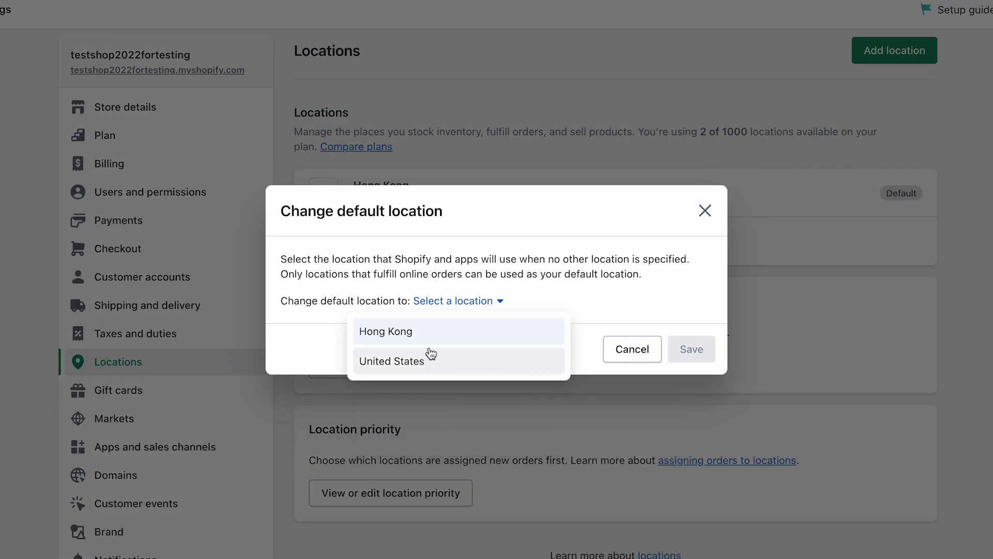
click(705, 211)
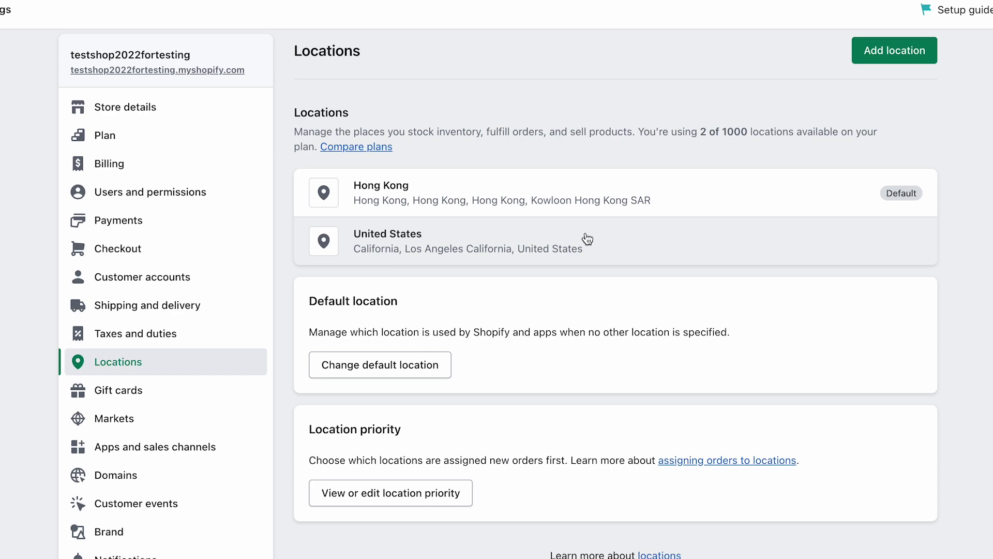
Step: View the order in which locations are assigned new orders, and close the priority list without saving
click(431, 492)
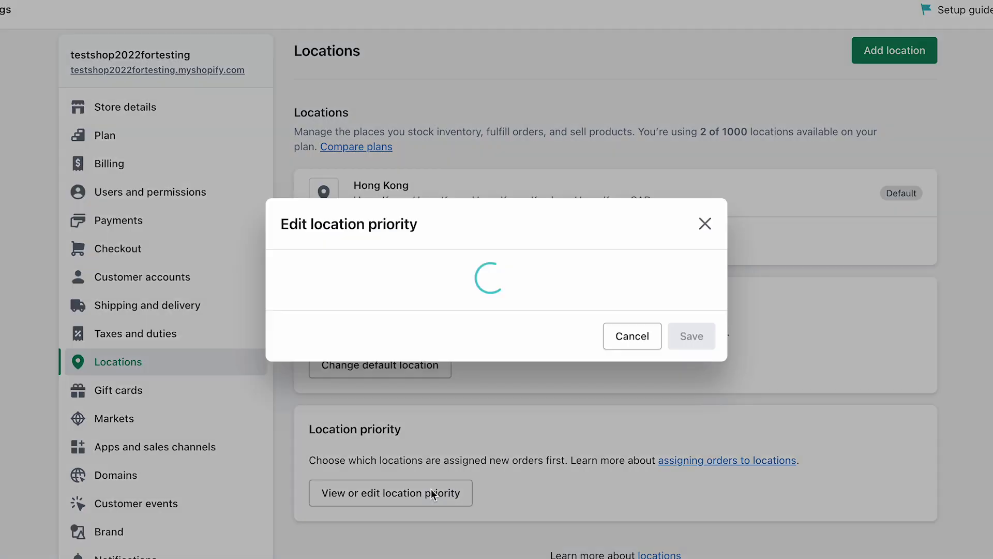
mouse_move(292, 334)
mouse_down()
mouse_move(295, 271)
mouse_move(290, 344)
mouse_up()
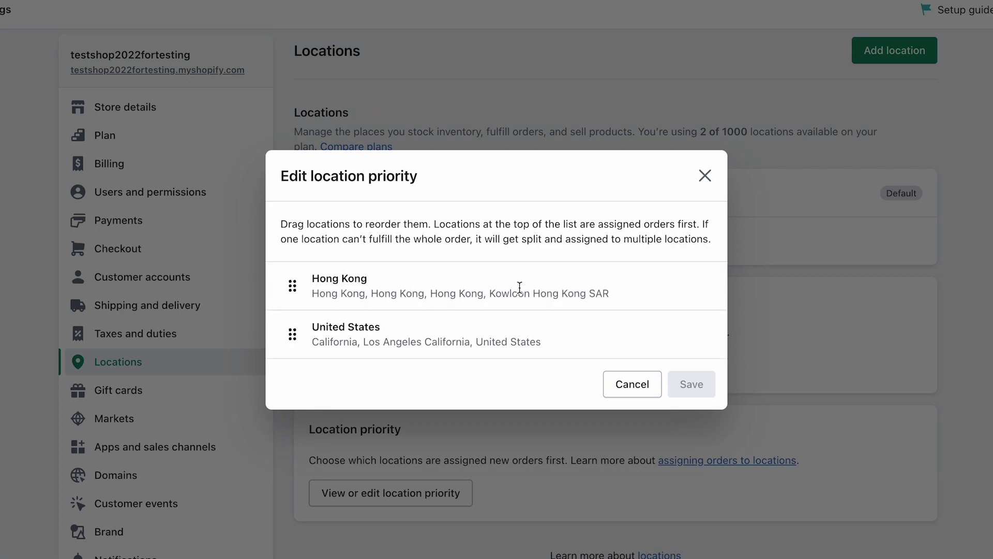
click(704, 176)
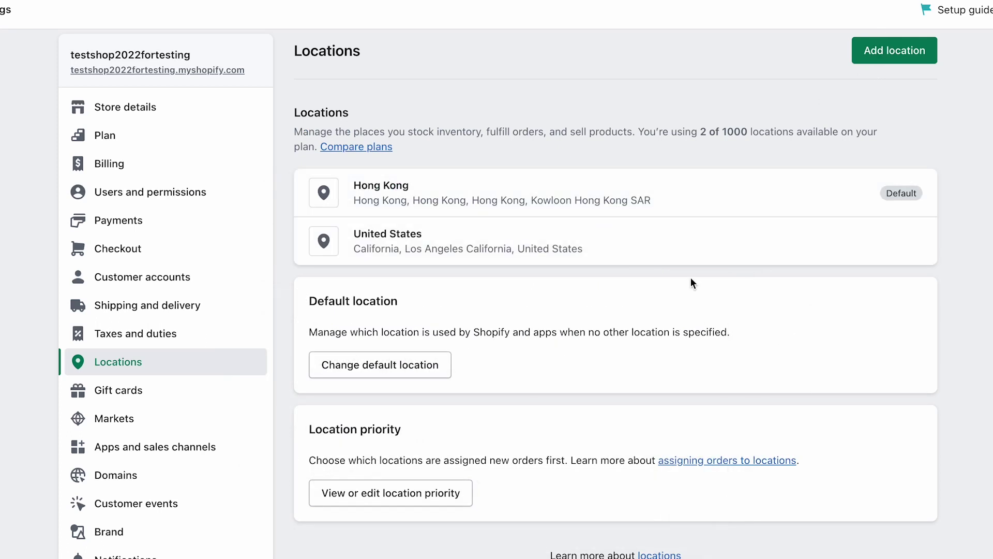
drag(396, 136, 633, 134)
click(615, 70)
drag(358, 118, 291, 115)
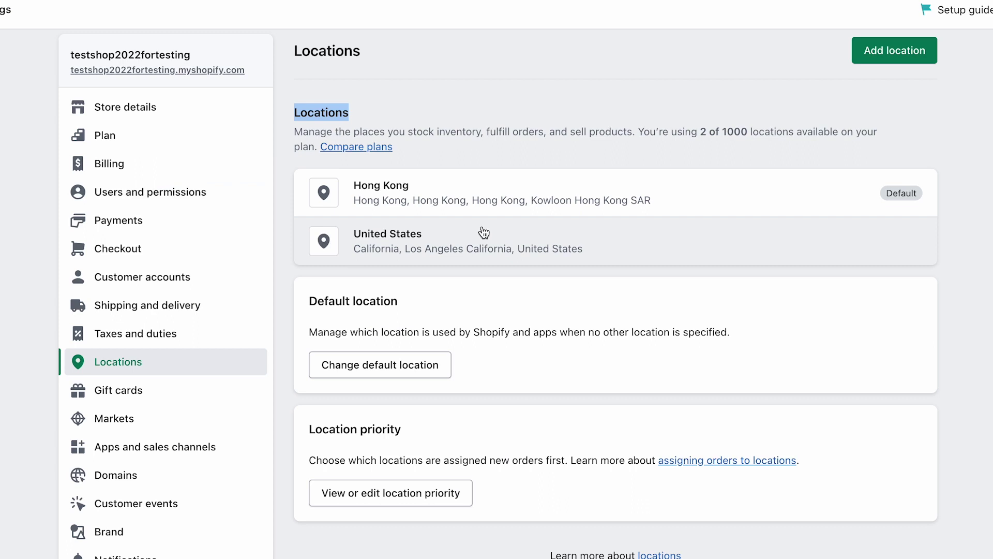
scroll(722, 351, down, 1)
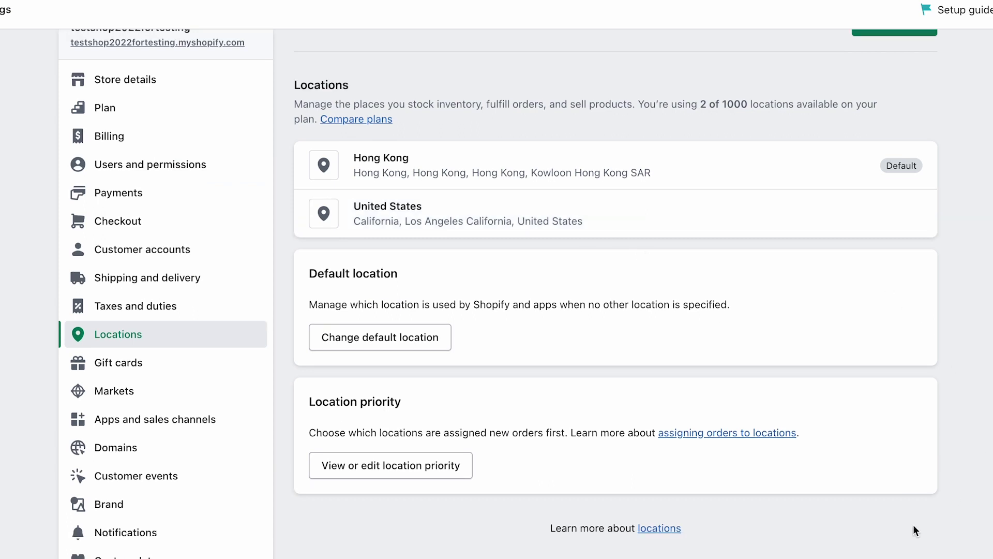
triple_click(682, 425)
drag(682, 426, 868, 444)
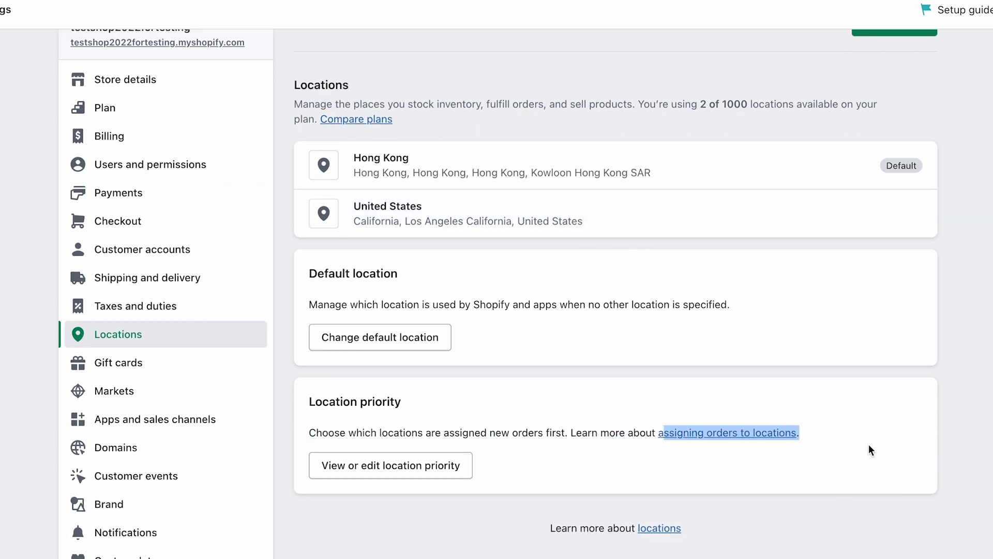
click(748, 443)
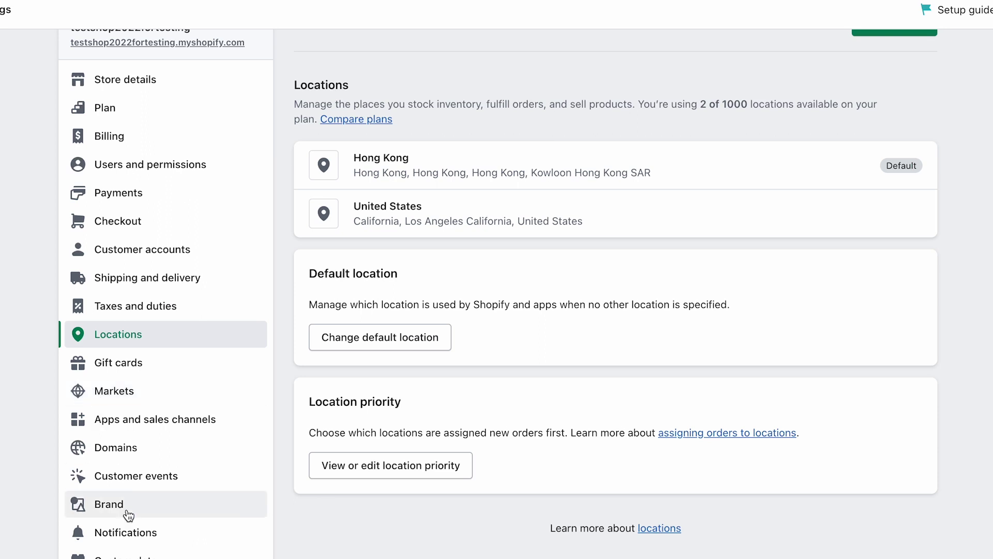
Step: Open the Shipping and delivery settings and look over the general rates, custom rates, processing time and local delivery sections
click(160, 279)
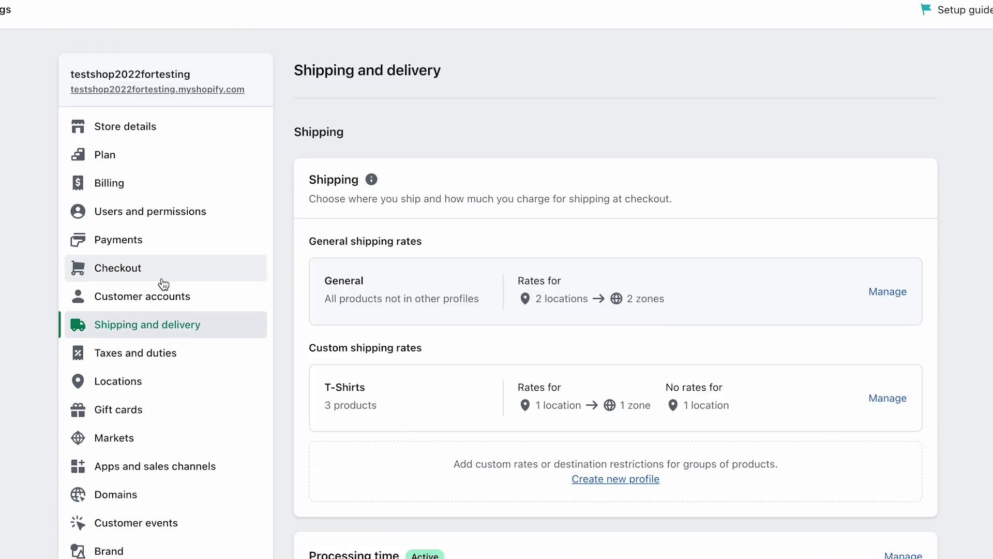
scroll(778, 264, down, 4)
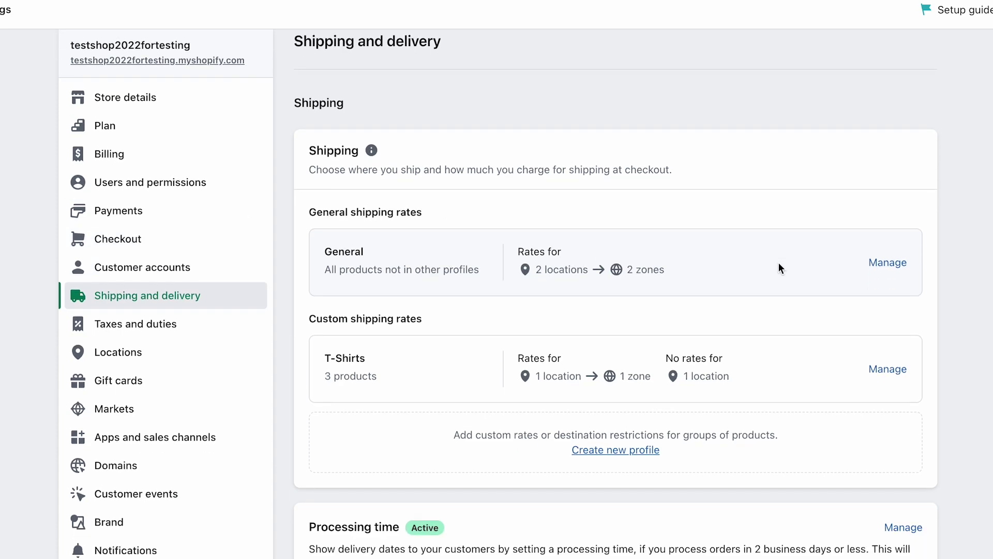
drag(295, 344, 851, 424)
click(947, 399)
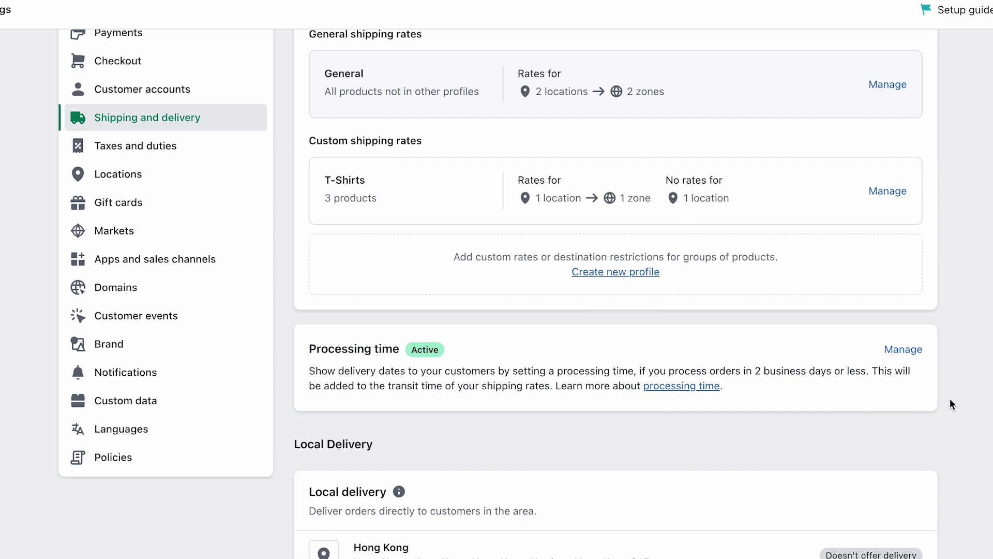
scroll(950, 398, down, 4)
scroll(949, 399, up, 9)
scroll(949, 398, down, 3)
scroll(950, 398, up, 3)
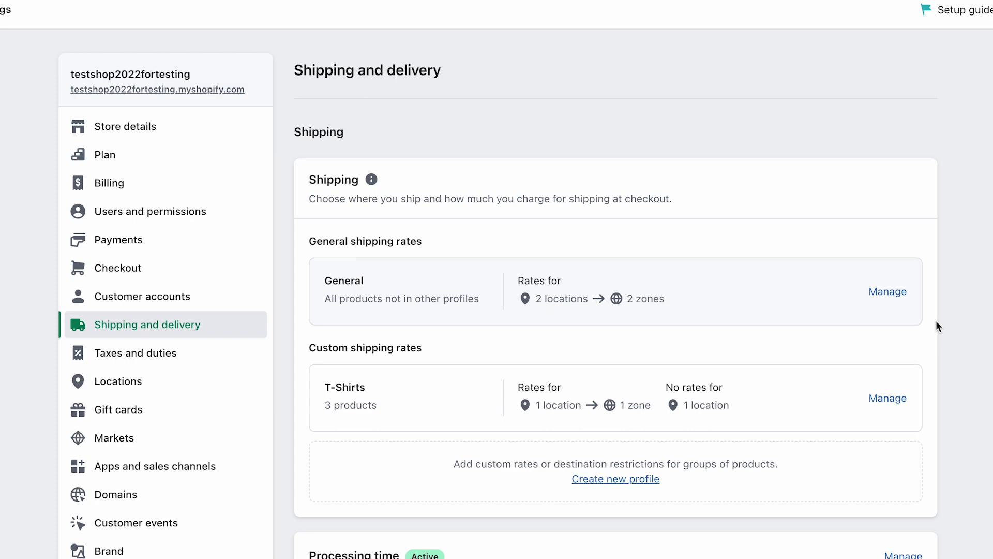
scroll(936, 326, down, 3)
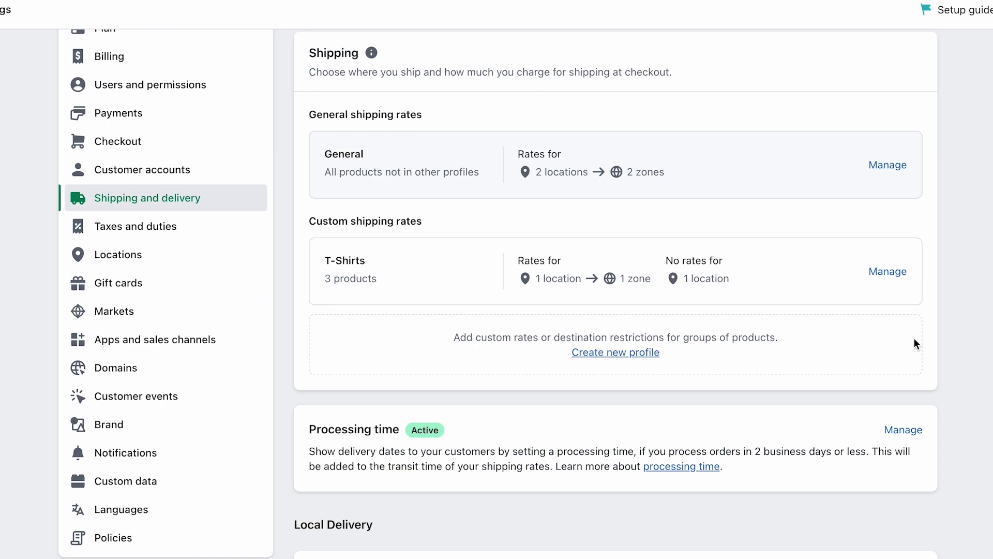
Step: Open the processing time settings and examine the available processing times and the delivery dates in the checkout example
drag(310, 426, 785, 466)
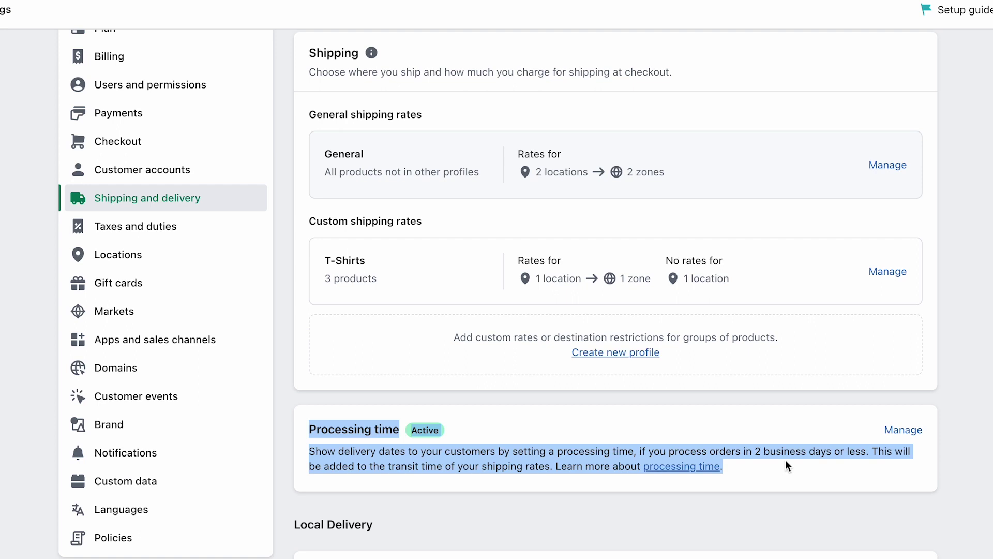
click(771, 458)
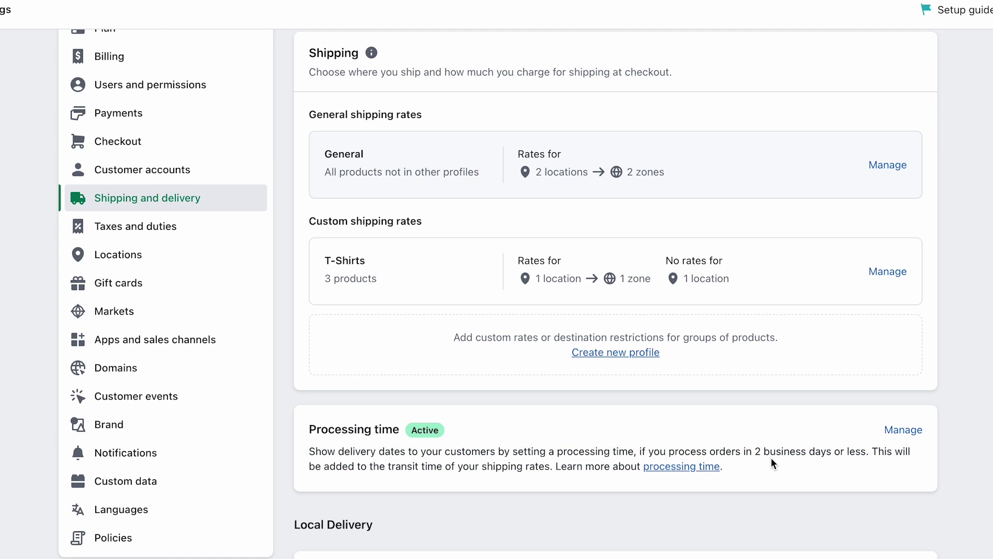
click(915, 430)
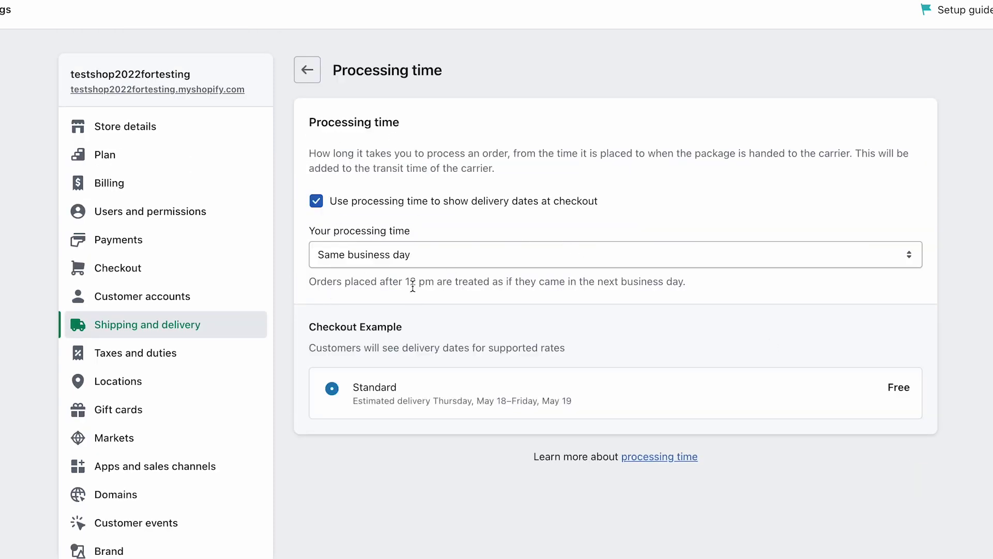
click(417, 256)
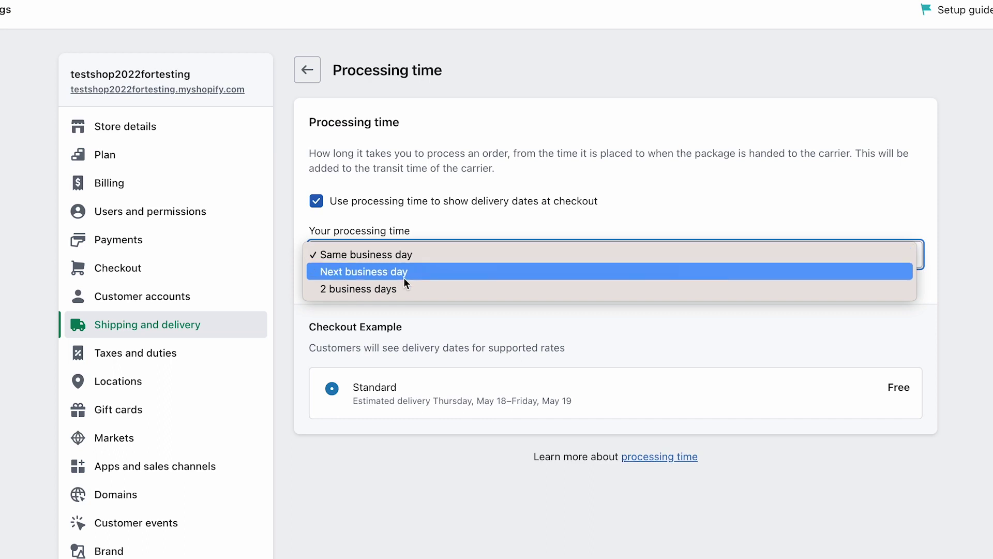
click(615, 193)
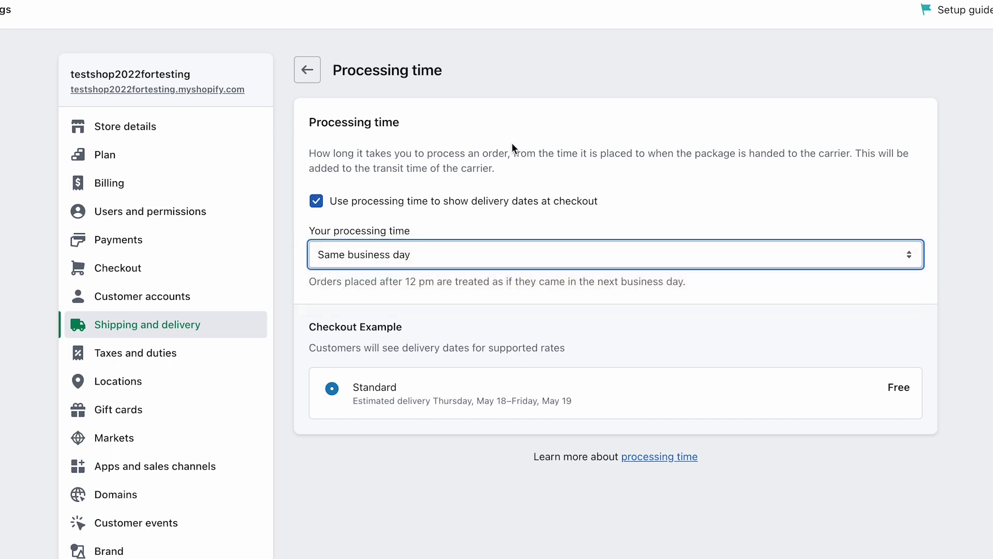
click(492, 416)
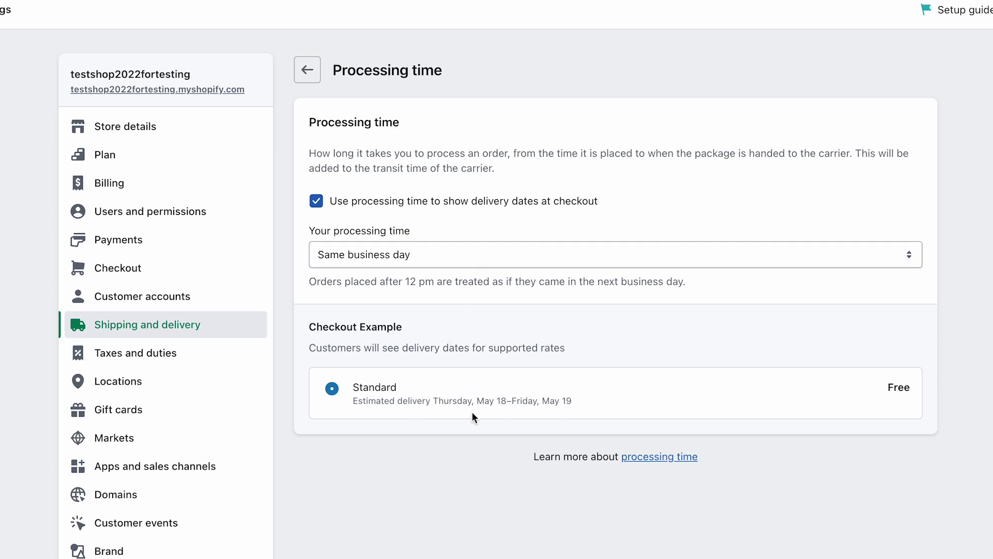
drag(572, 400, 435, 405)
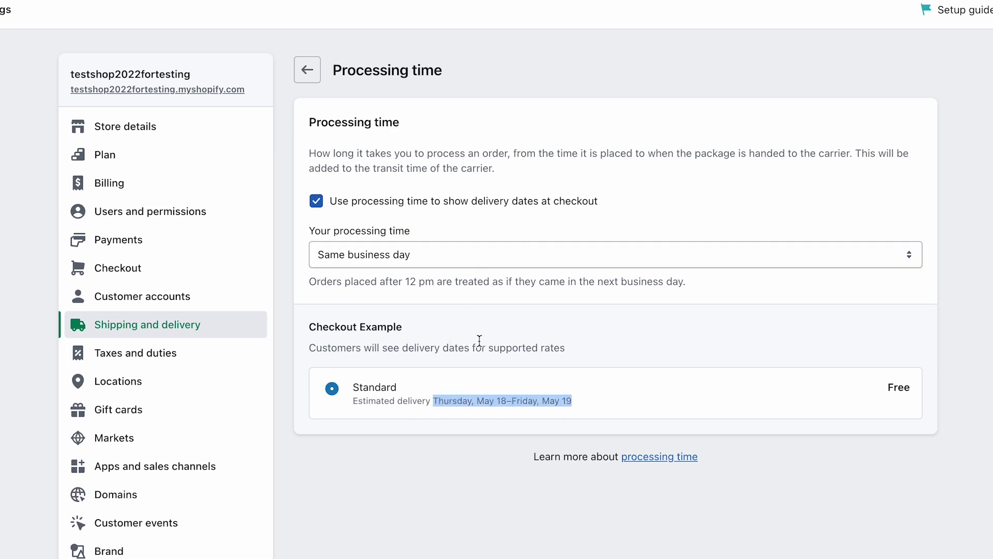
click(580, 103)
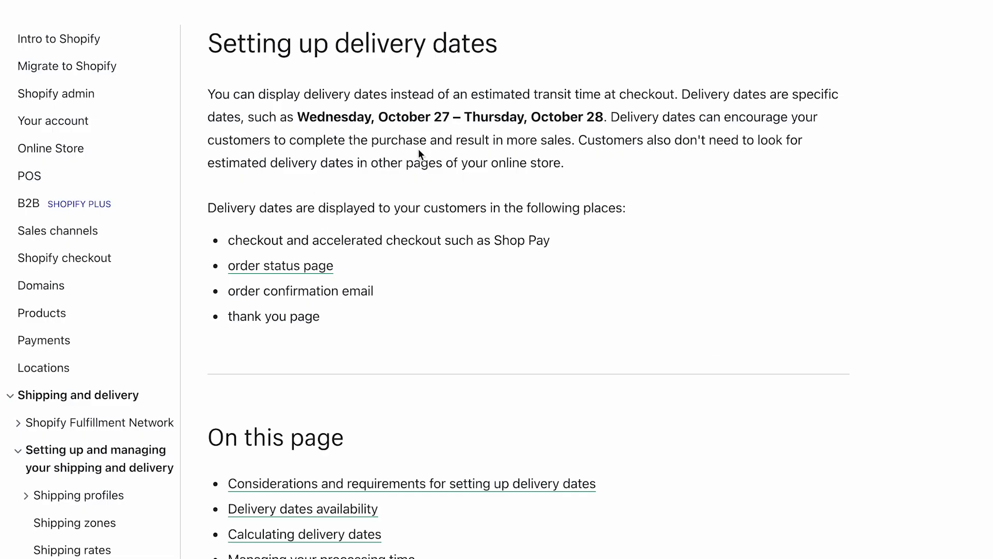
Step: Read the Shopify help page on setting up delivery dates, including its considerations and requirements
drag(298, 123, 605, 120)
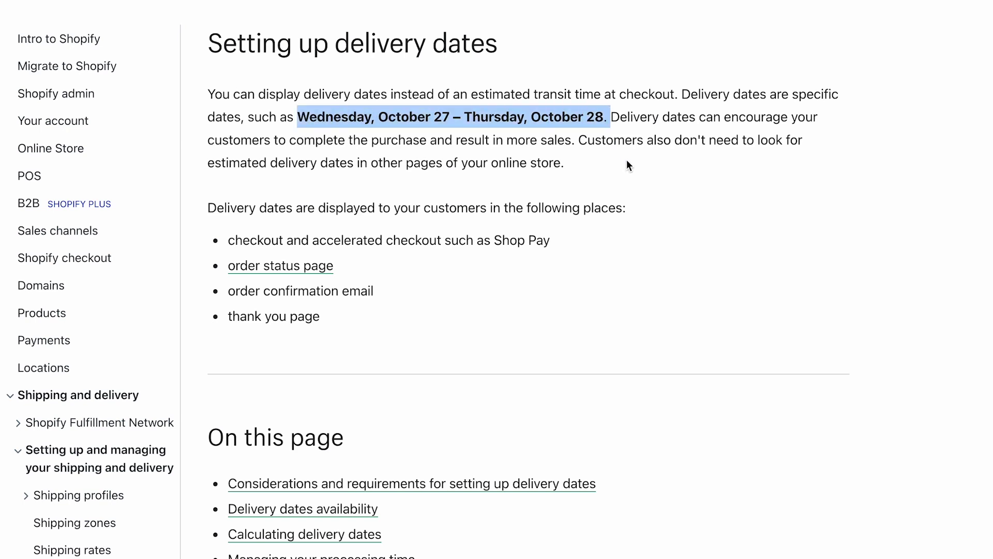
click(627, 161)
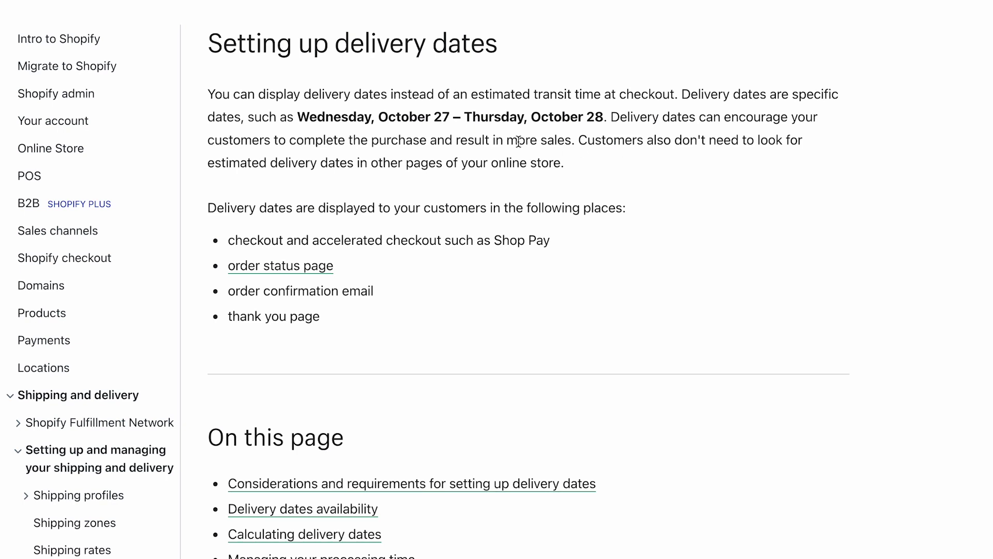
drag(297, 117, 604, 118)
scroll(603, 154, down, 5)
scroll(600, 164, down, 8)
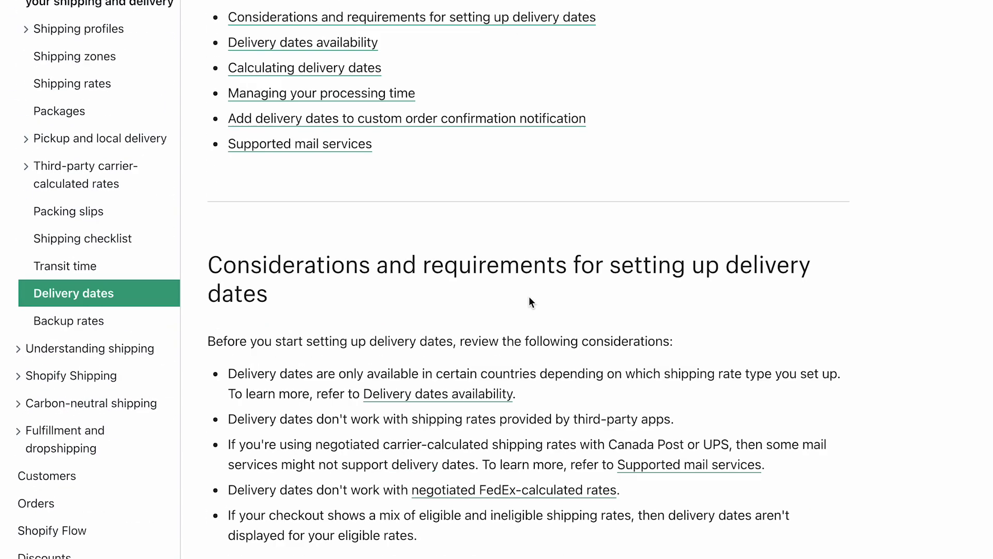
scroll(310, 162, down, 1)
drag(228, 160, 841, 161)
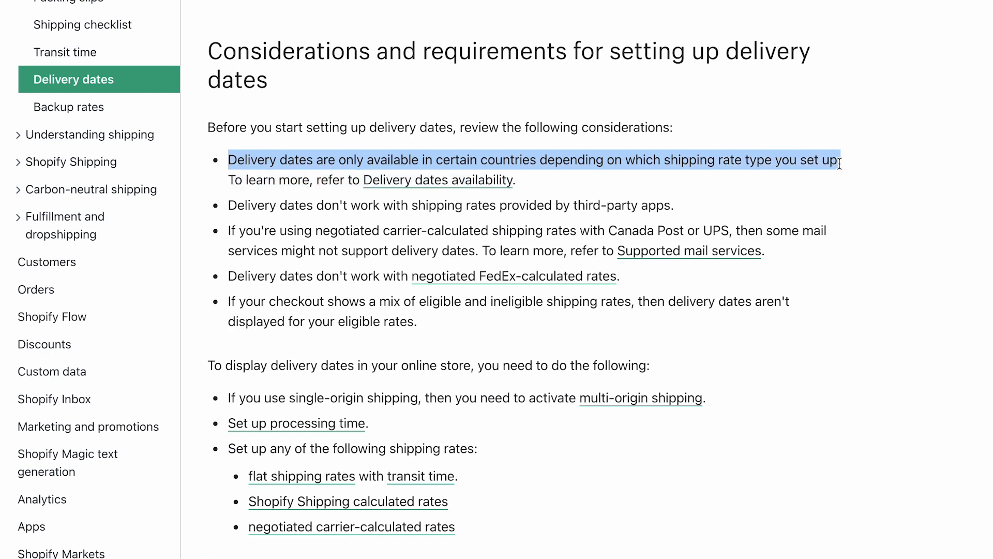
scroll(585, 263, down, 1)
drag(222, 188, 679, 191)
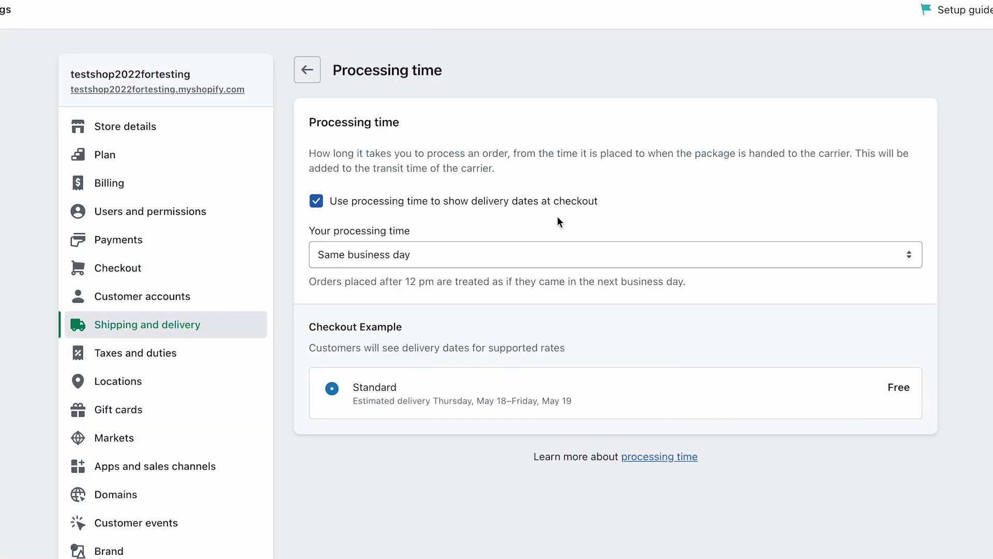
Step: Return to the shipping overview, open the General shipping profile and examine the Domestic and Rest of World zone rates
click(305, 69)
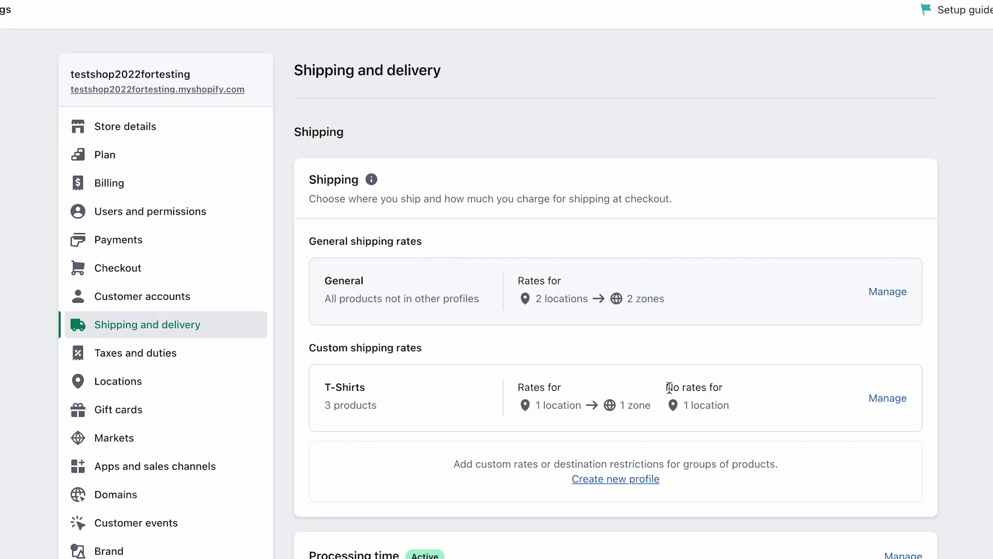
scroll(672, 383, down, 1)
click(902, 281)
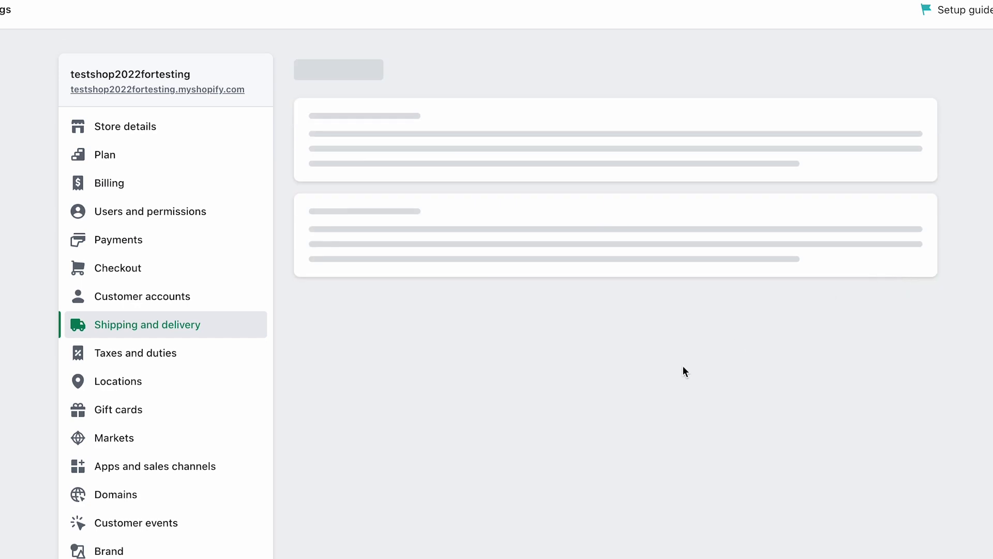
scroll(582, 408, down, 6)
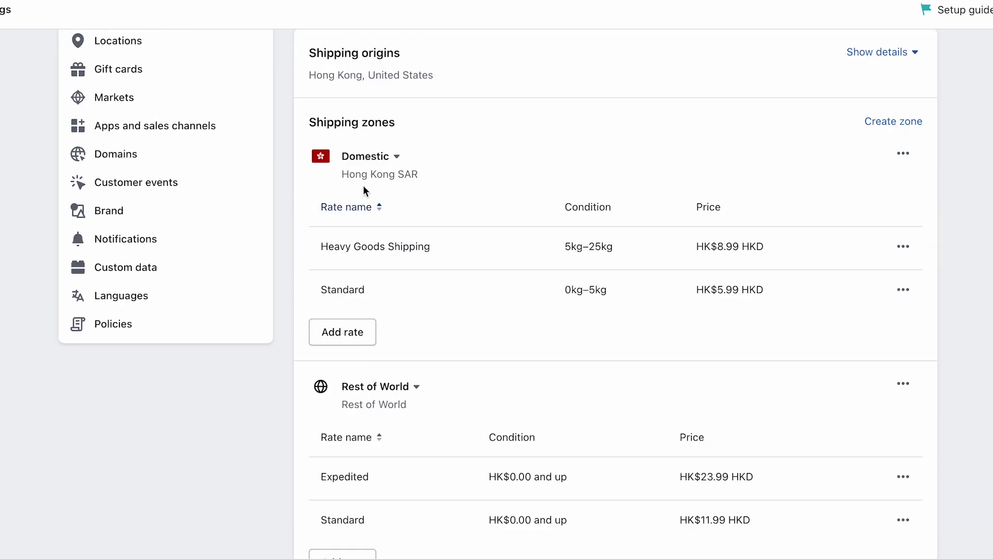
scroll(772, 292, down, 2)
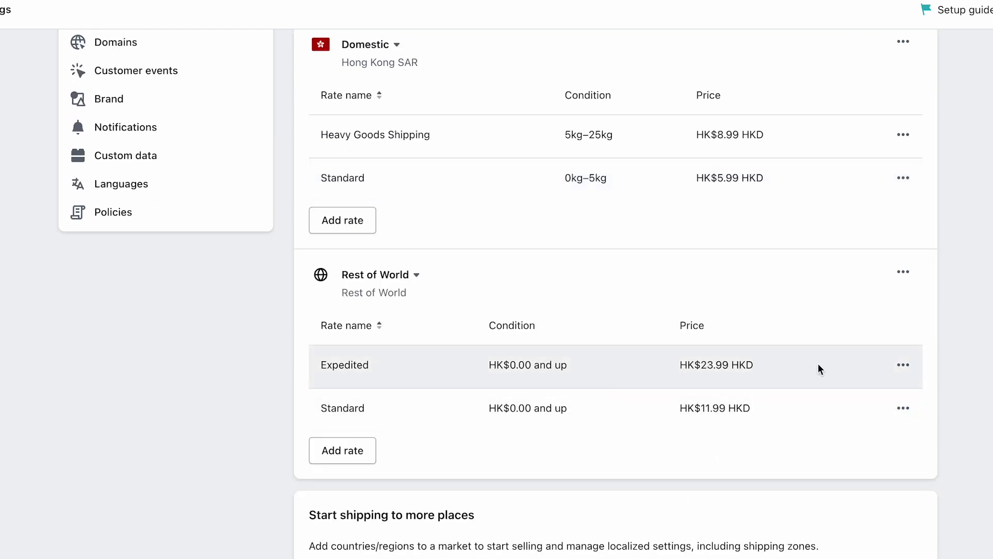
triple_click(508, 371)
scroll(550, 305, up, 5)
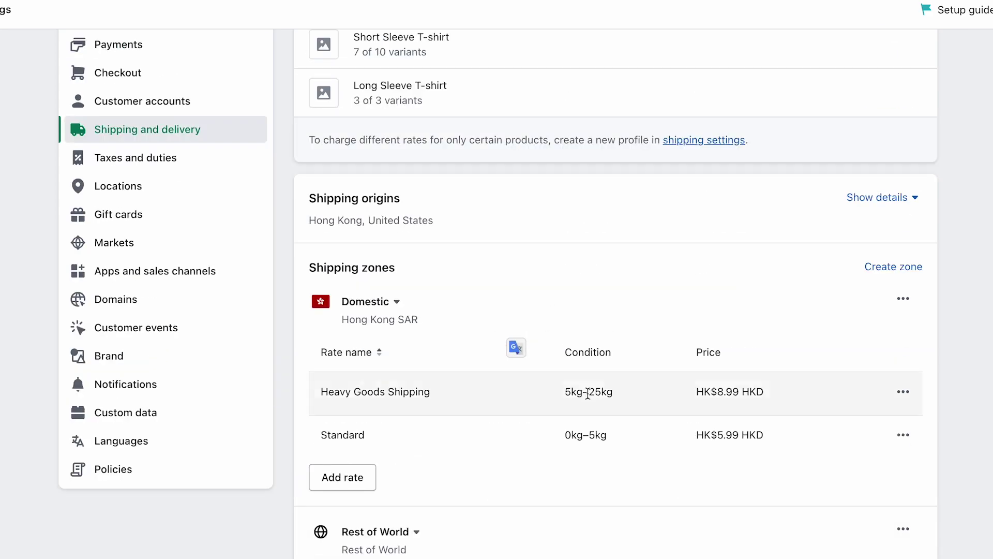
Step: Examine the weight condition and price of the Domestic zone's Standard rate in the General shipping profile
triple_click(595, 434)
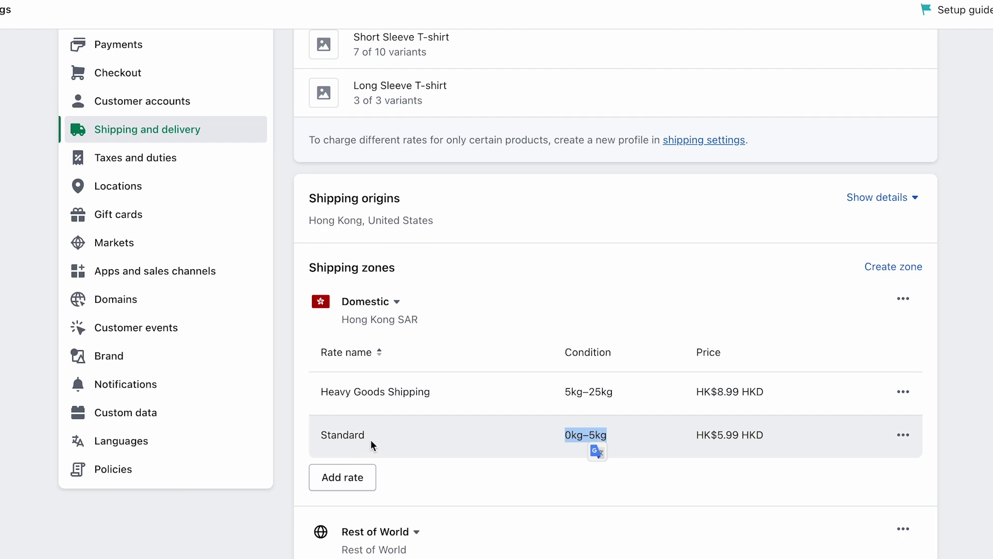
triple_click(324, 436)
triple_click(567, 435)
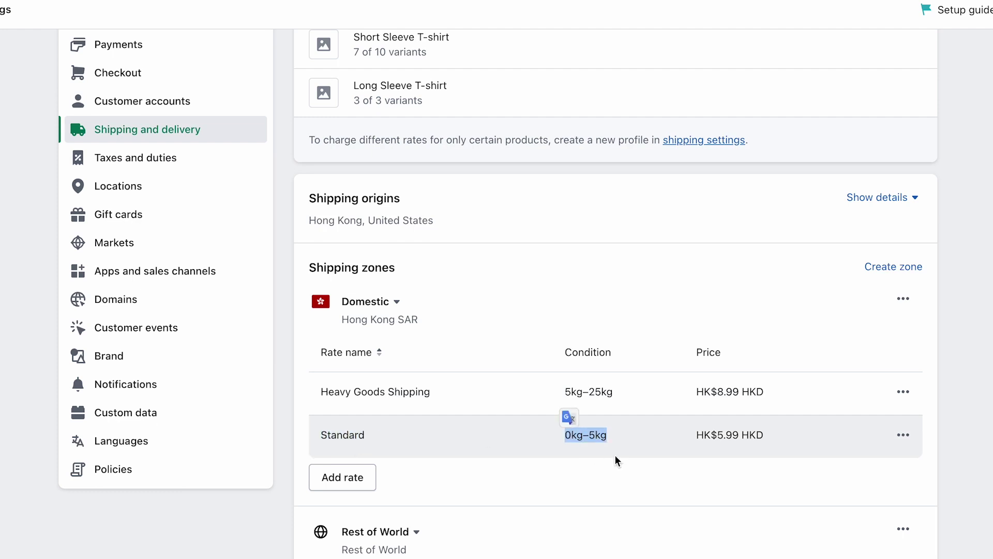
click(727, 437)
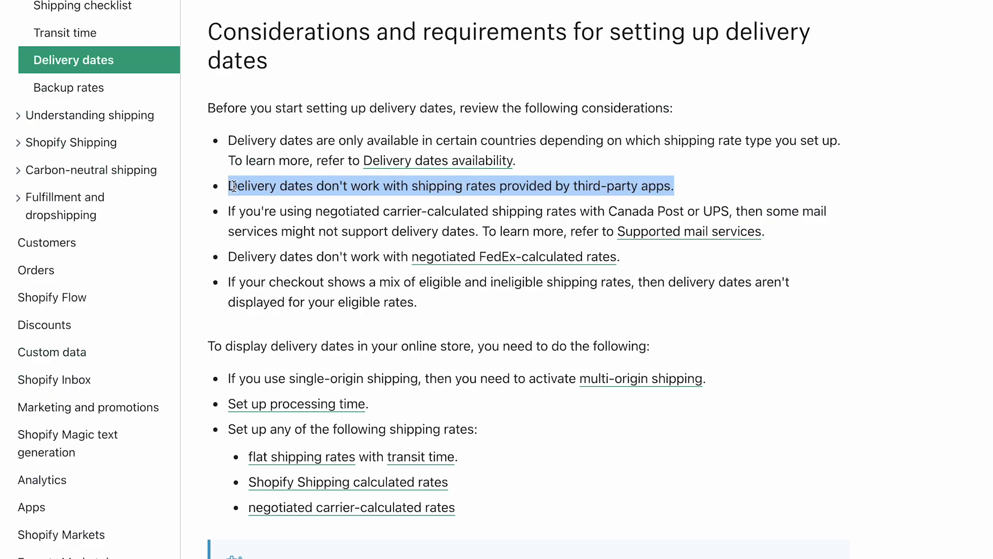
Step: Switch to the Shopify help page and read the considerations on third-party apps, carrier-calculated rates and mixed eligible rates for delivery dates
triple_click(233, 186)
triple_click(285, 185)
triple_click(314, 223)
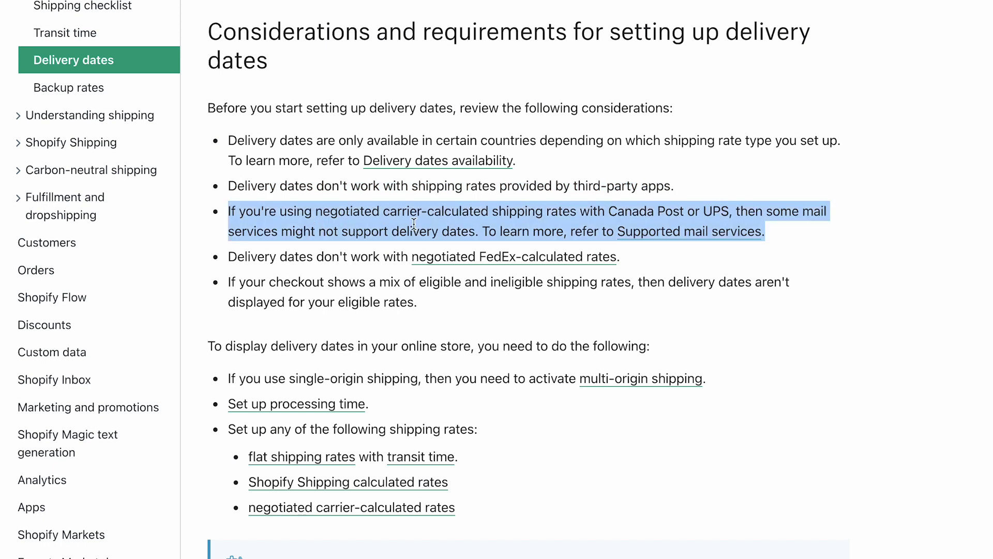
triple_click(305, 212)
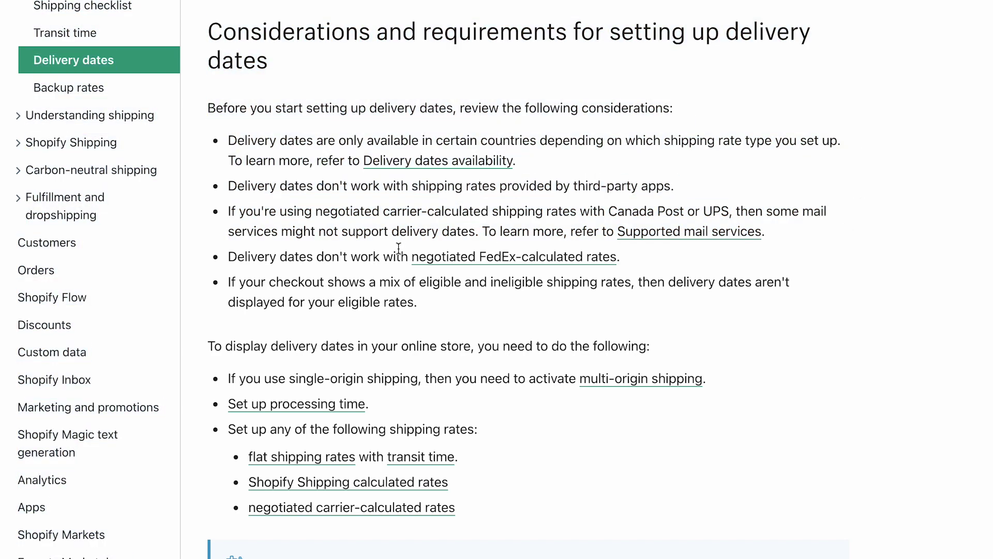
scroll(398, 248, down, 1)
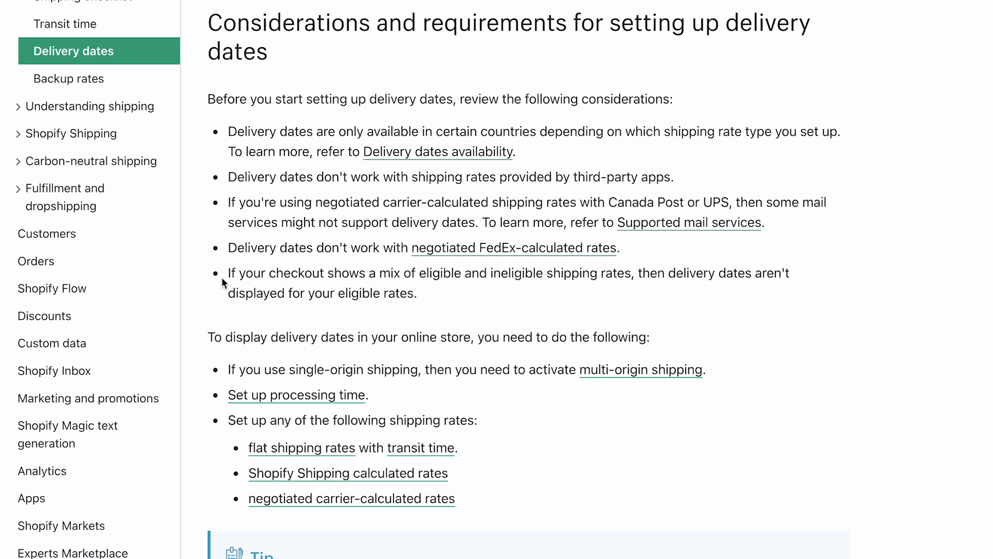
drag(231, 273, 452, 289)
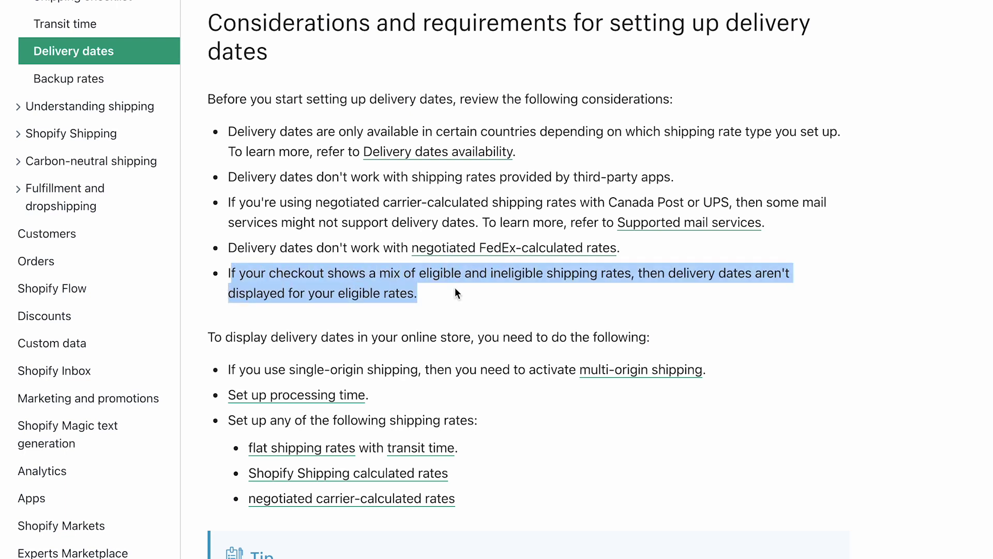
scroll(455, 287, down, 1)
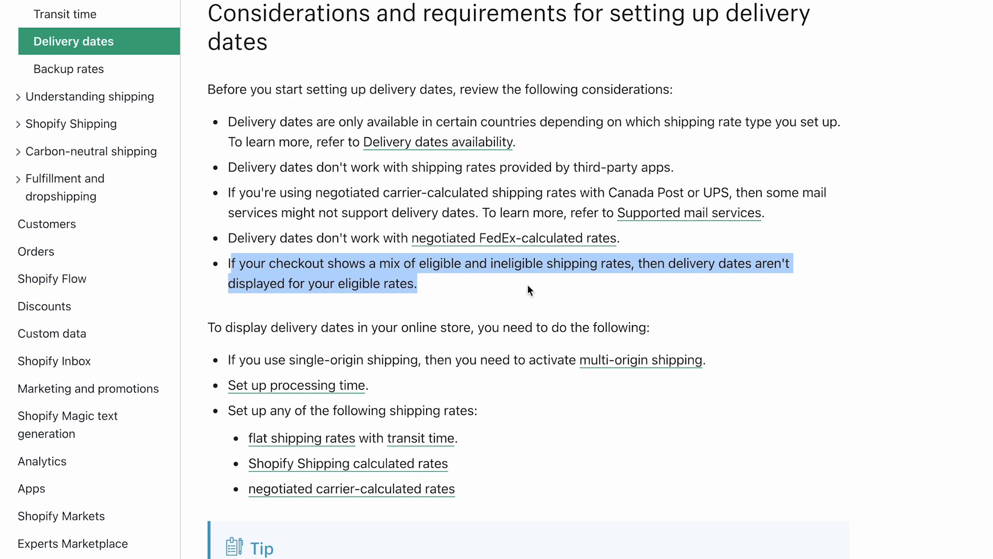
drag(290, 283, 226, 130)
click(428, 290)
click(399, 282)
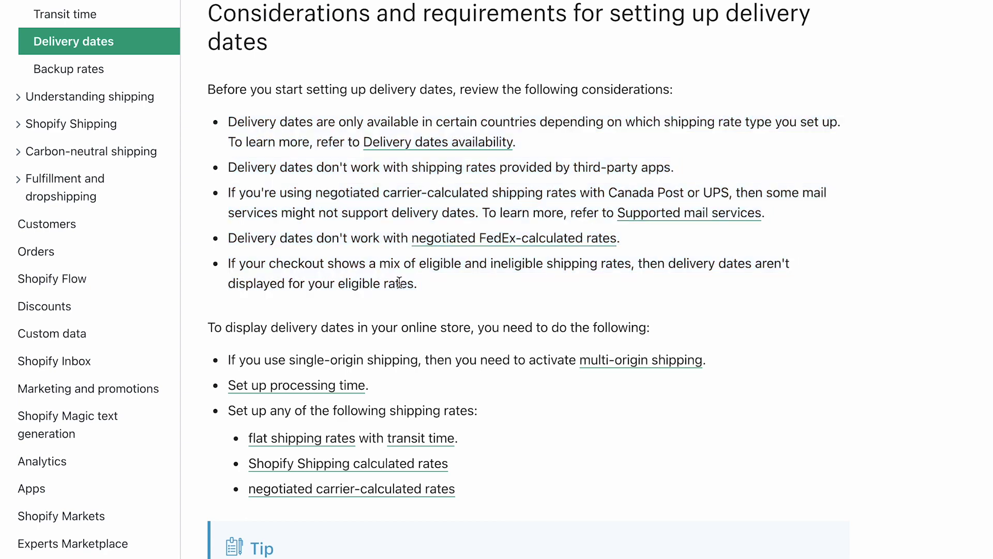
Step: Read the requirements for displaying delivery dates, the Shop Promise tip and the start of the delivery dates availability section
scroll(501, 298, down, 3)
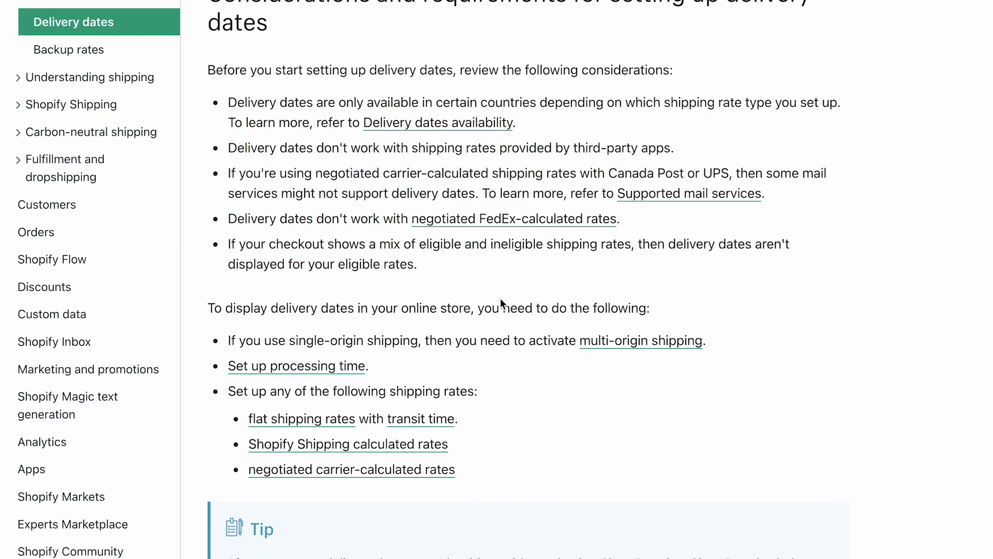
scroll(498, 299, down, 1)
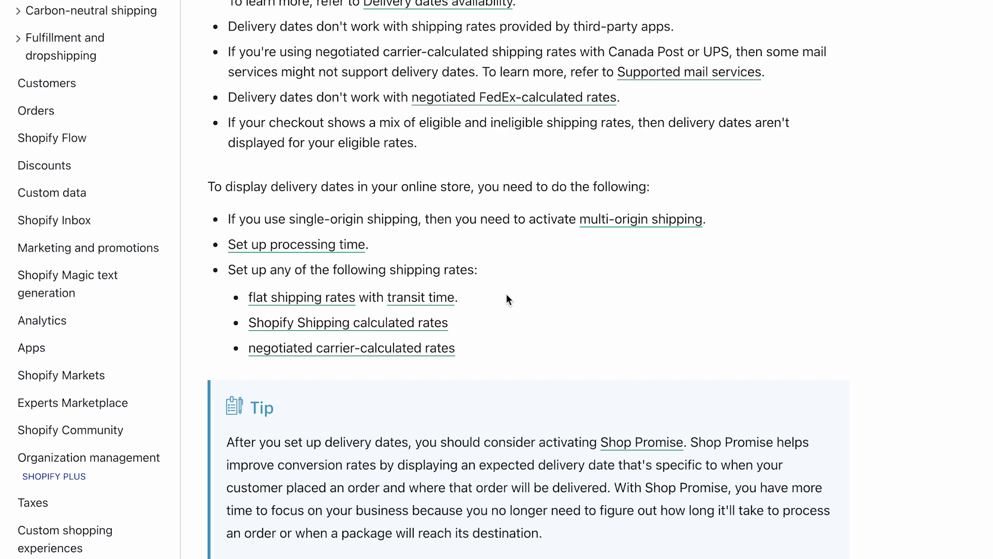
scroll(506, 299, down, 1)
scroll(566, 290, down, 5)
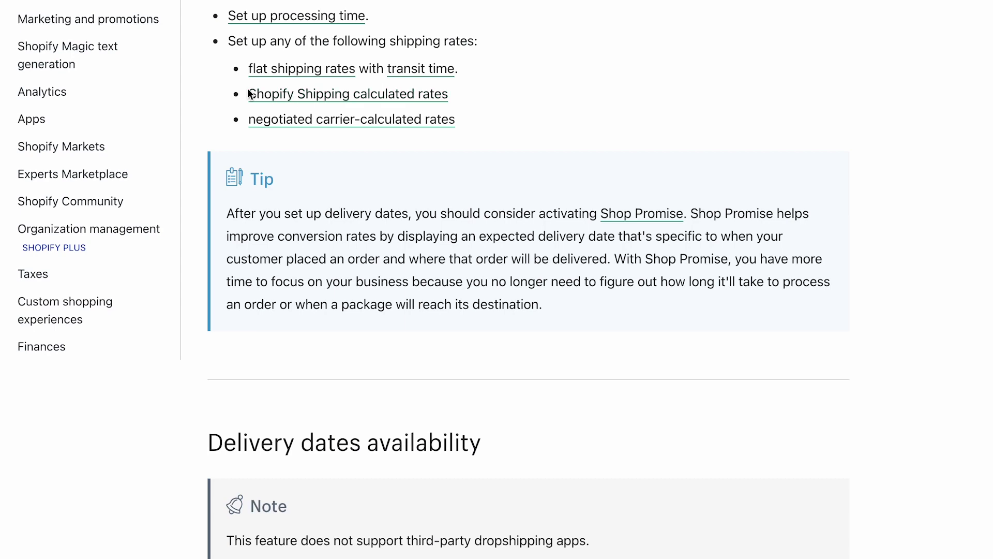
scroll(528, 202, down, 10)
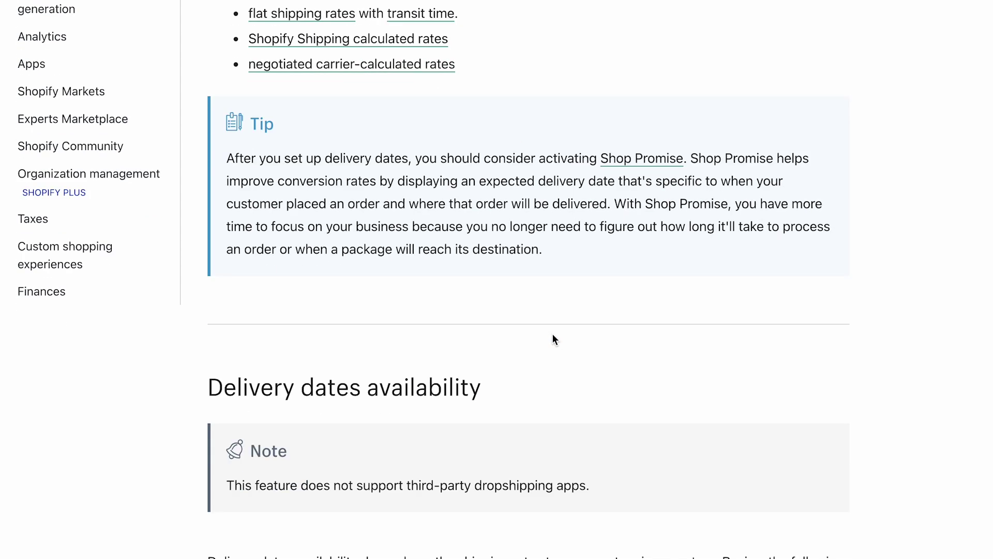
triple_click(299, 125)
triple_click(344, 165)
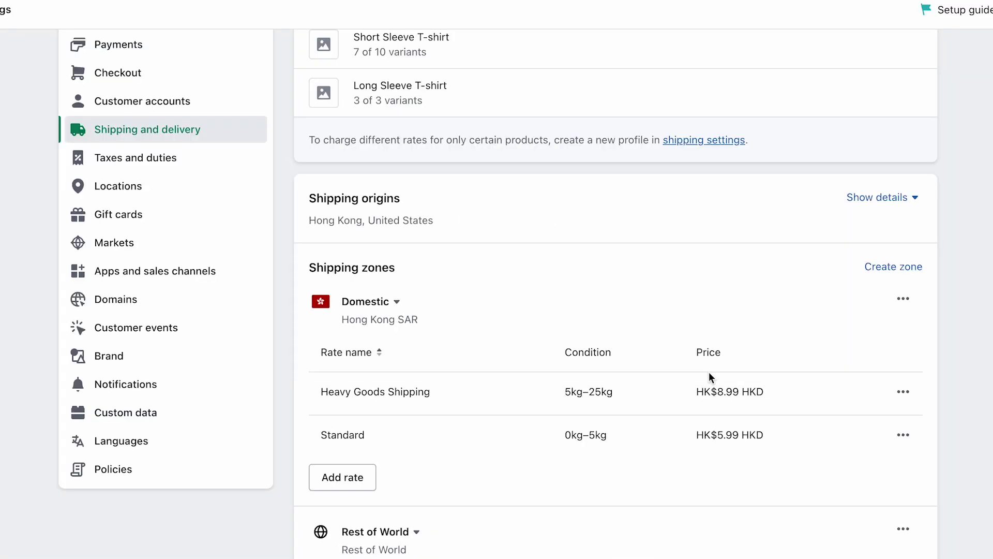
Step: Return to the General shipping profile and look over the rates of the Domestic and Rest of World zones
scroll(709, 372, down, 1)
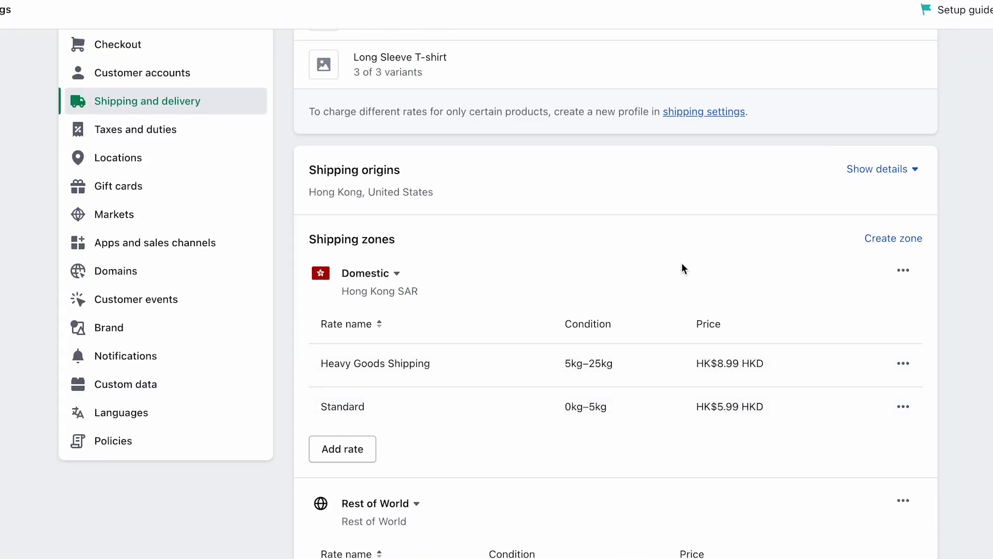
scroll(681, 263, down, 3)
scroll(686, 343, down, 5)
scroll(705, 284, up, 5)
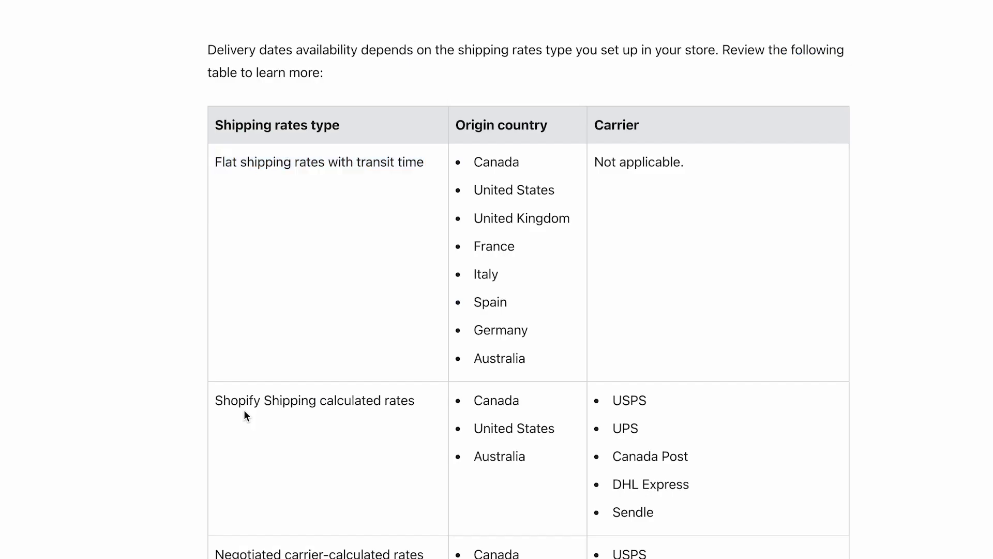
Step: Examine the origin countries and carriers for Shopify Shipping calculated rates and flat shipping rates in the help page's availability table
triple_click(244, 410)
scroll(243, 410, down, 2)
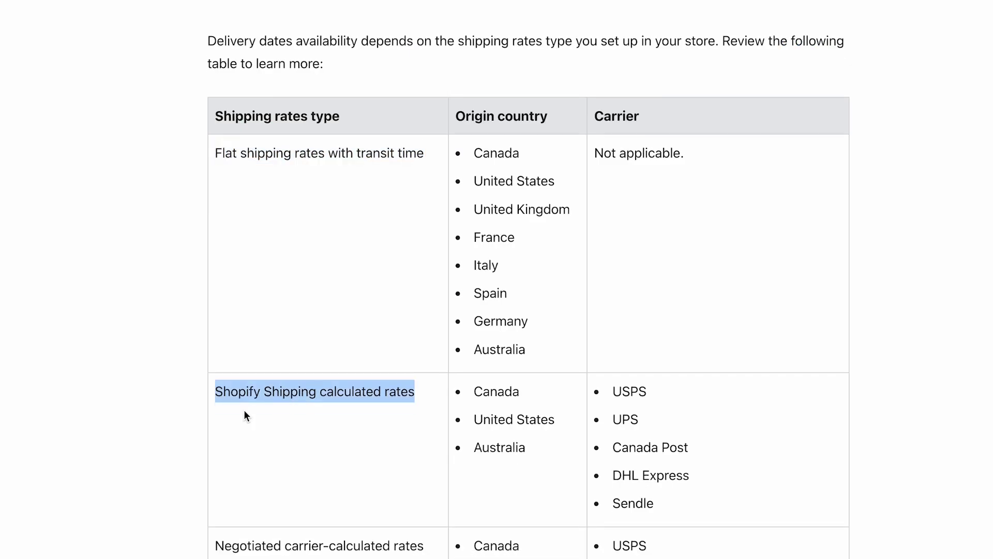
drag(681, 469, 685, 489)
click(659, 399)
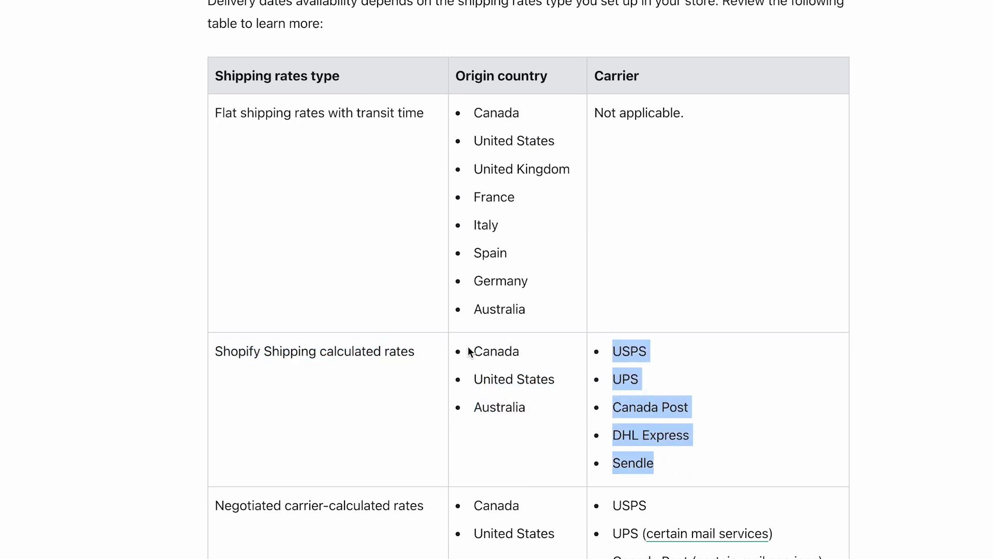
drag(470, 352, 526, 444)
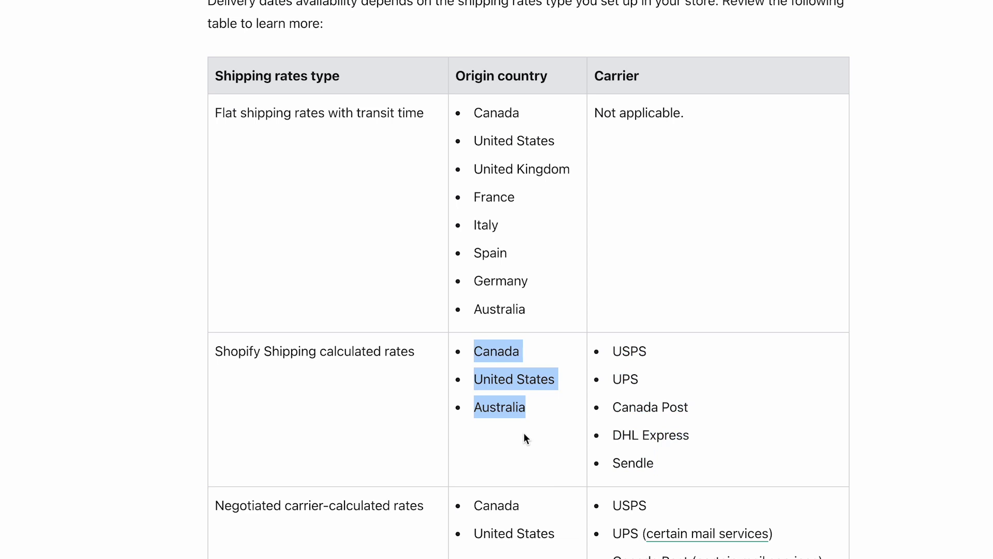
triple_click(306, 108)
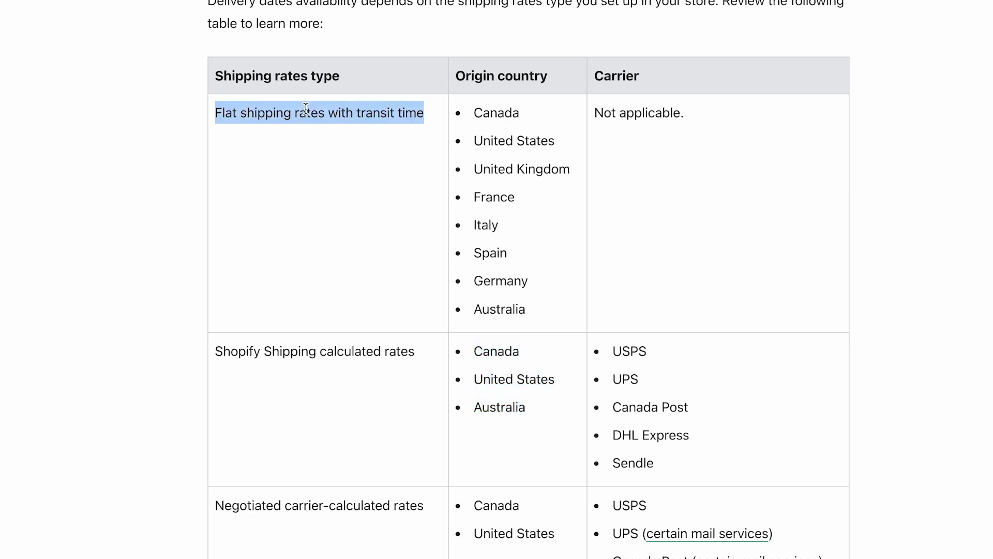
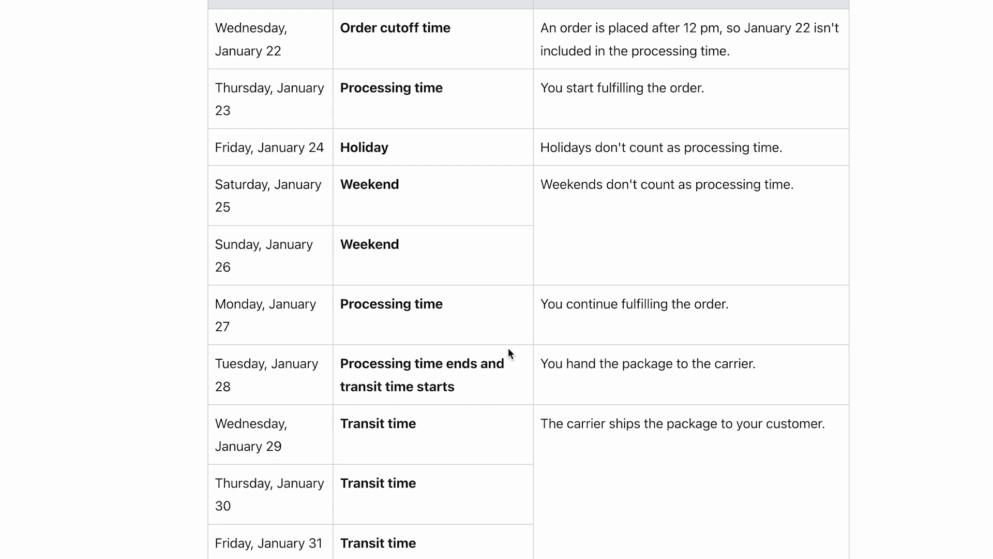
Step: Read the order cutoff time row for Wednesday, January 22 in the help page's example delivery timeline
scroll(635, 235, up, 1)
scroll(313, 140, up, 1)
scroll(364, 7, down, 1)
triple_click(255, 54)
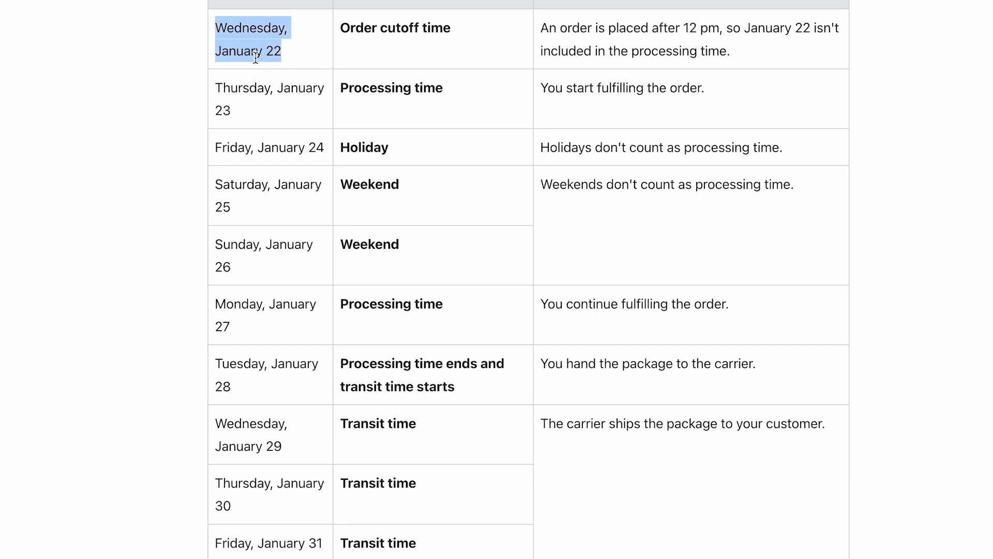
triple_click(452, 29)
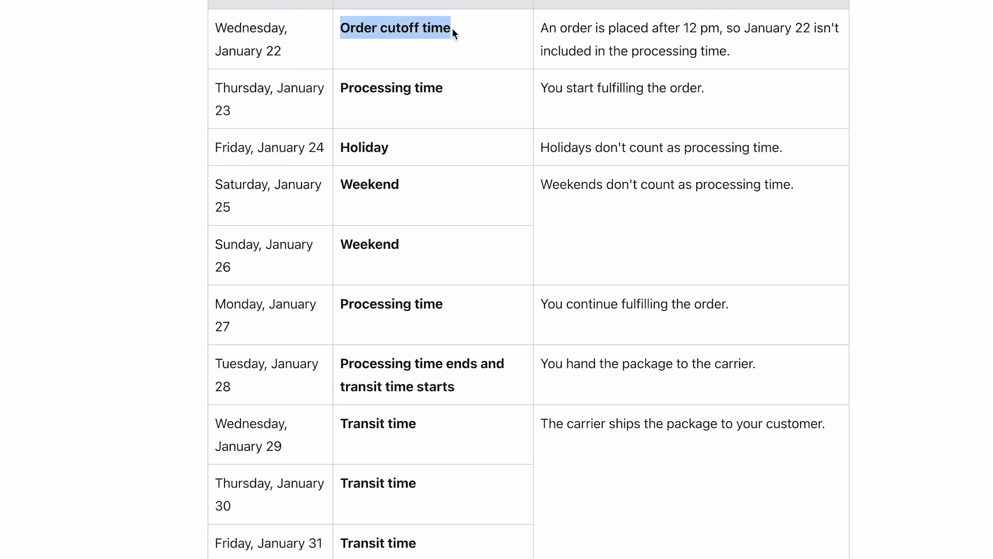
triple_click(656, 30)
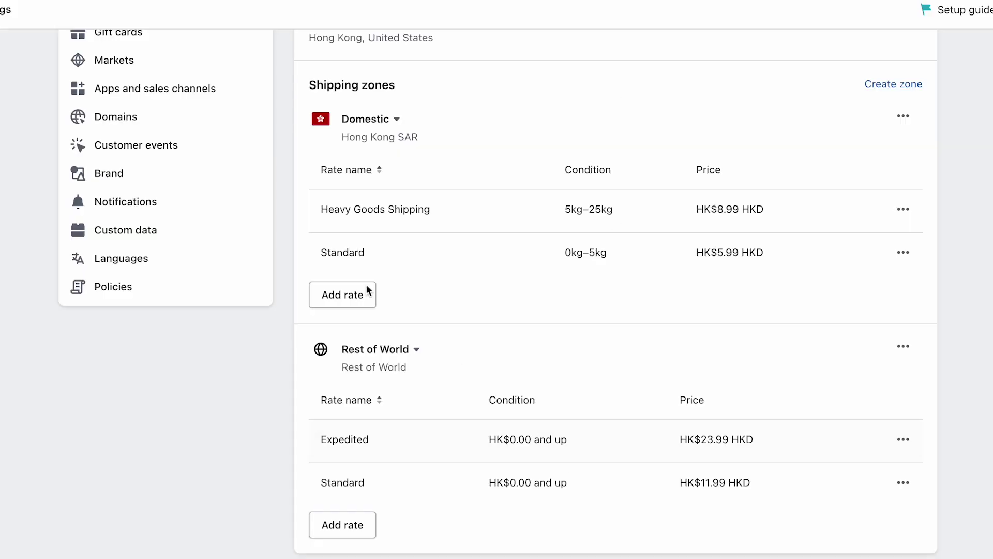
Step: Return to the Shipping and delivery overview, open the processing time settings and examine the note on orders placed after 12 pm
scroll(455, 352, up, 8)
click(301, 75)
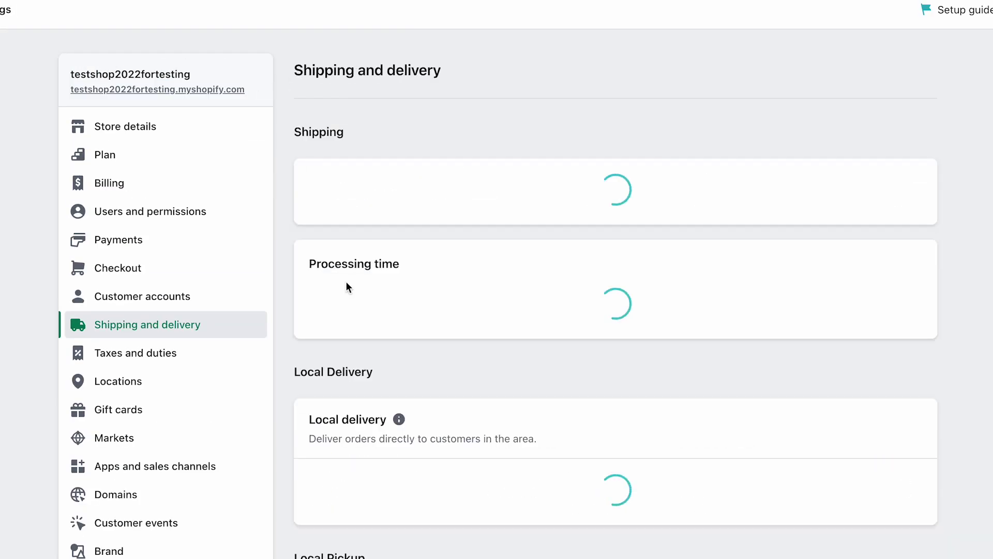
scroll(485, 376, down, 5)
scroll(485, 377, down, 4)
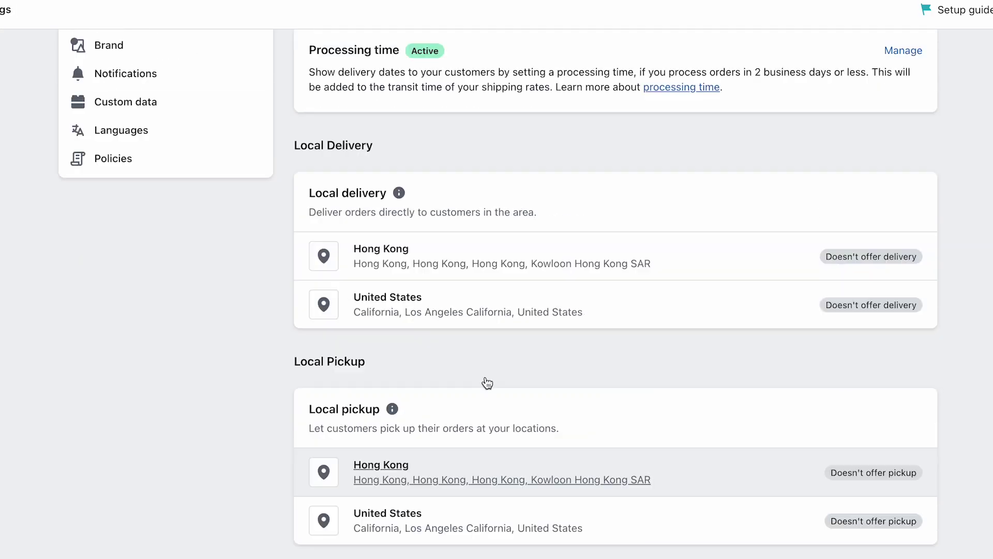
scroll(486, 382, up, 2)
click(903, 136)
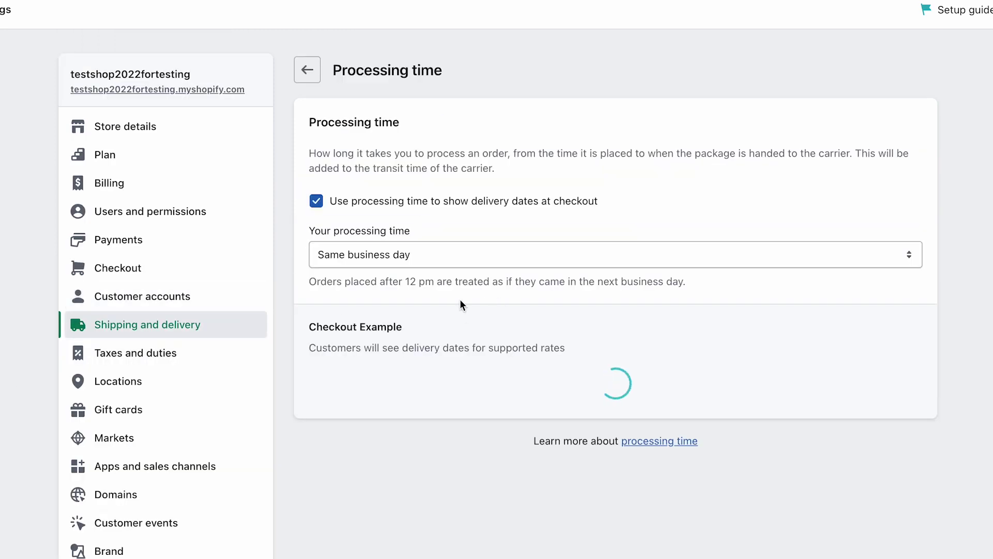
drag(309, 281, 697, 291)
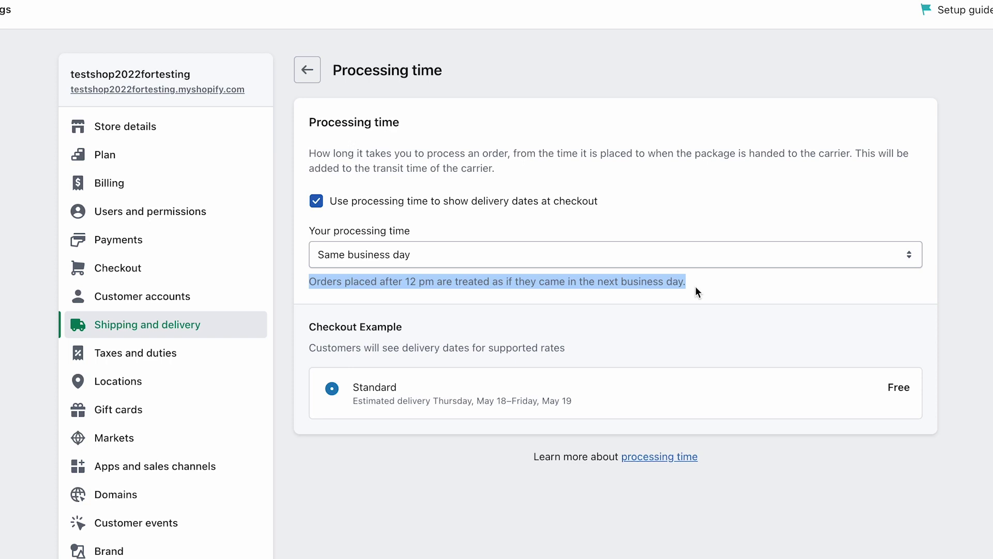
Step: Set the store's processing time to Next business day
click(379, 259)
click(396, 271)
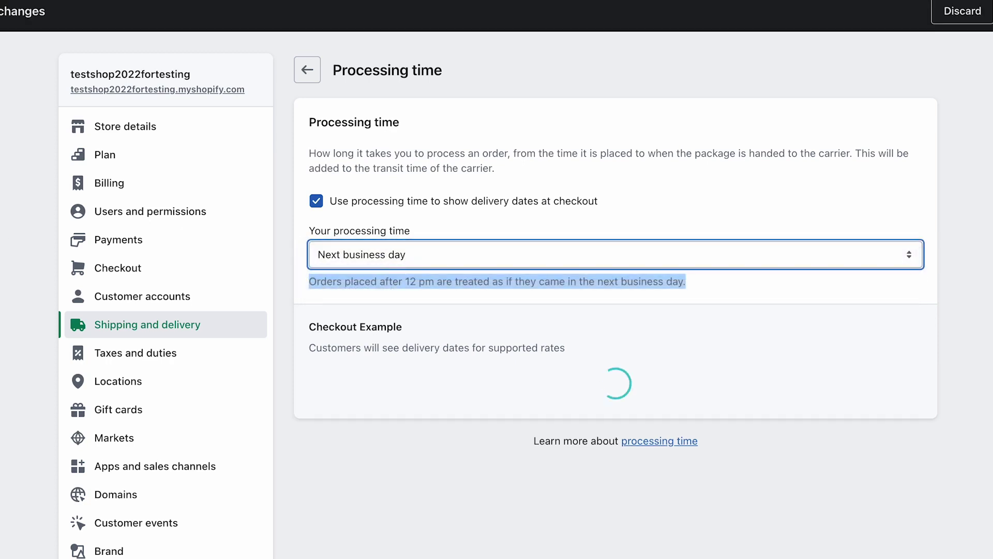
click(636, 291)
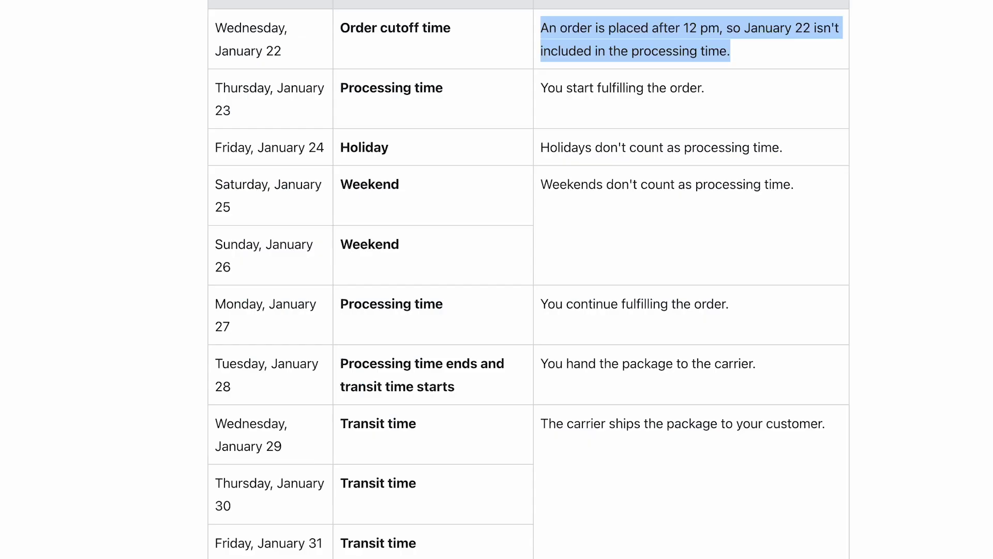
Step: Read the rows from Wednesday, January 22 through the Friday, January 24 holiday in the help page's example delivery timeline
triple_click(355, 88)
drag(215, 23, 297, 52)
drag(218, 7, 288, 53)
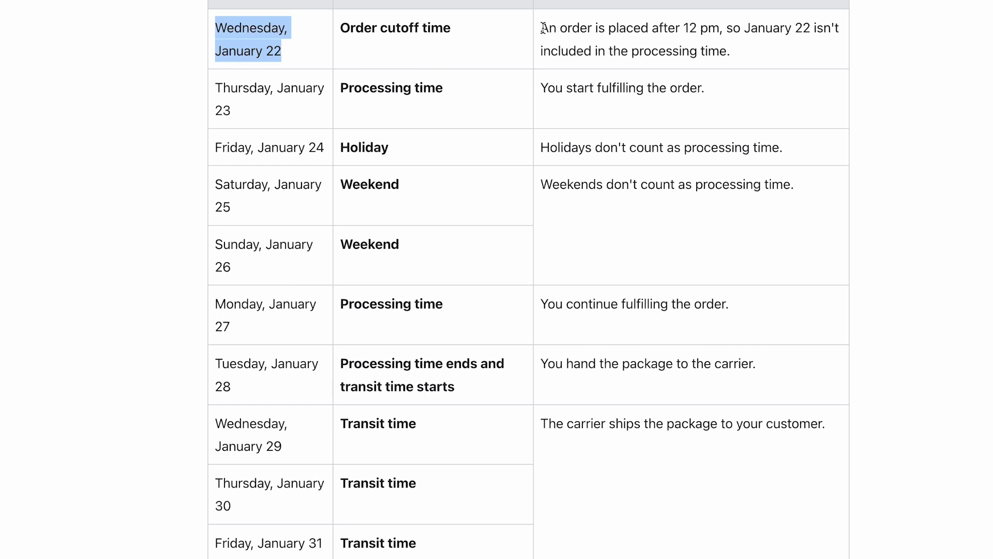
drag(541, 28, 810, 51)
drag(215, 82, 269, 120)
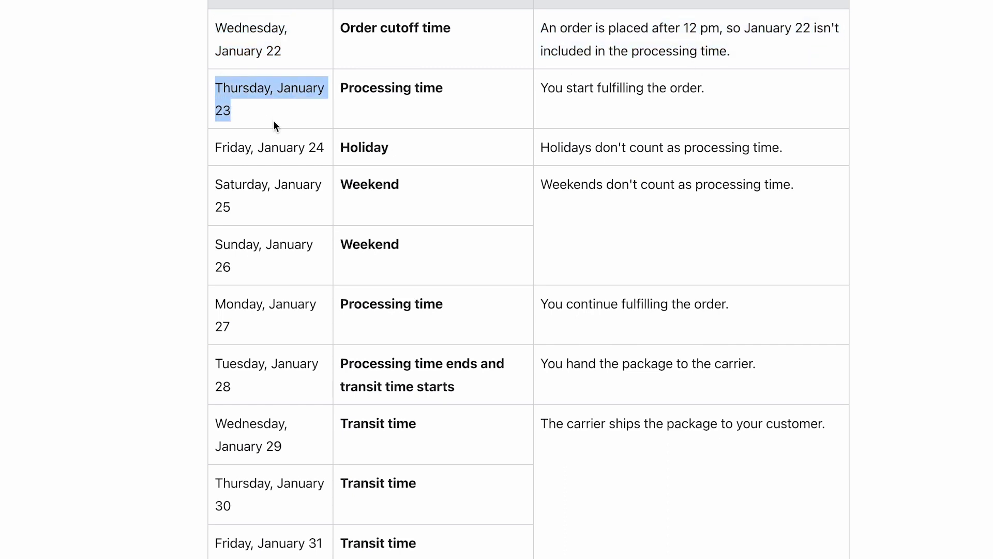
triple_click(298, 148)
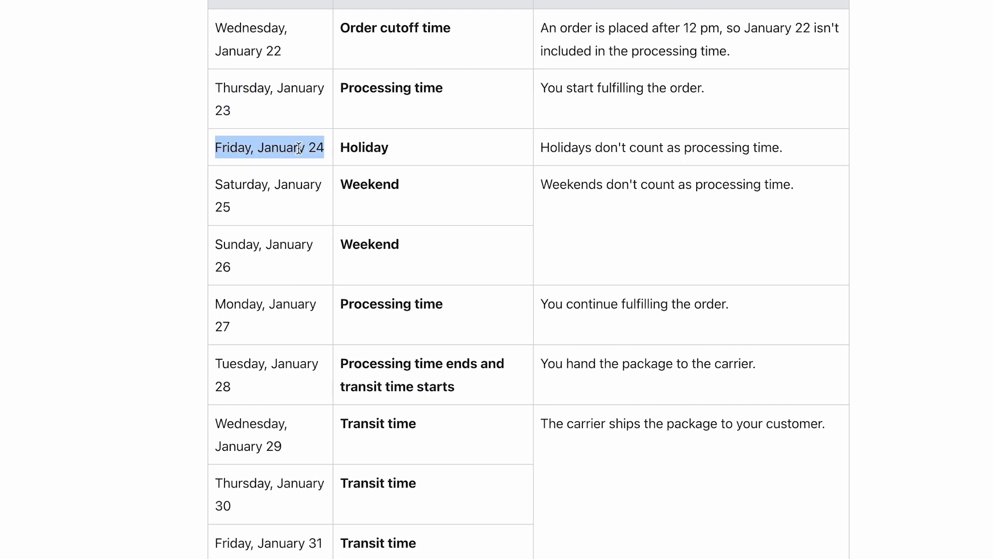
triple_click(675, 147)
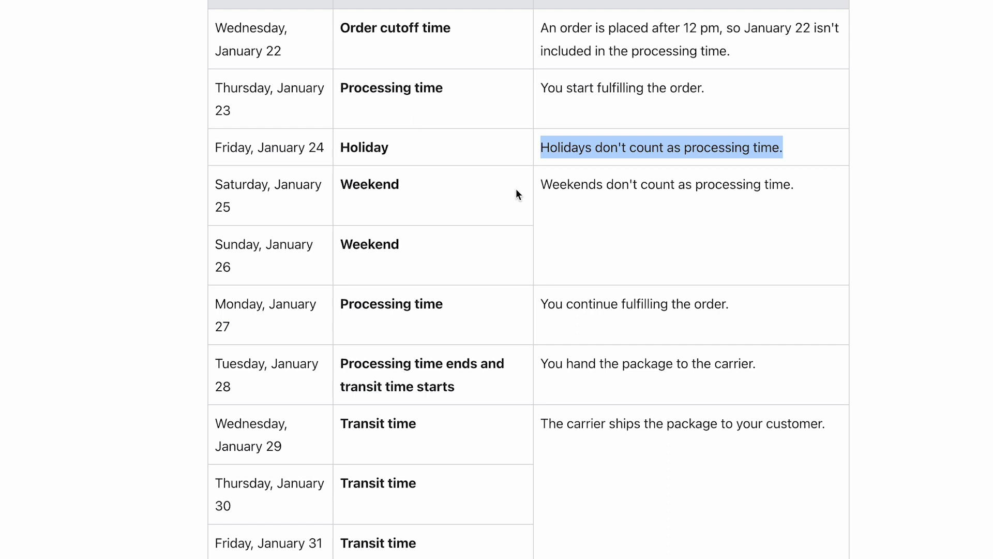
Step: Read the weekend rows for Saturday, January 25 and Sunday, January 26 in the example delivery timeline
drag(549, 147, 825, 320)
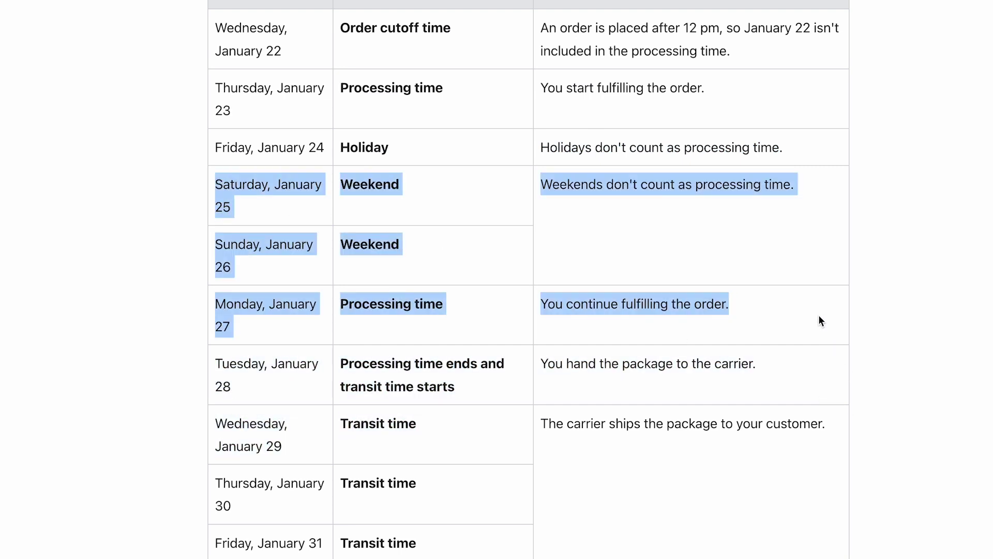
click(310, 202)
drag(209, 185, 290, 215)
click(454, 239)
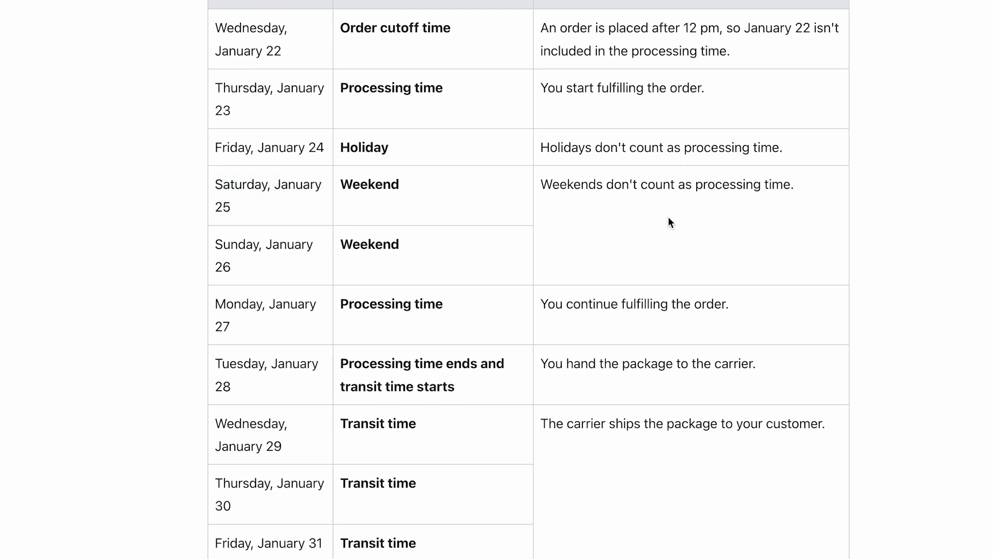
drag(218, 177, 711, 273)
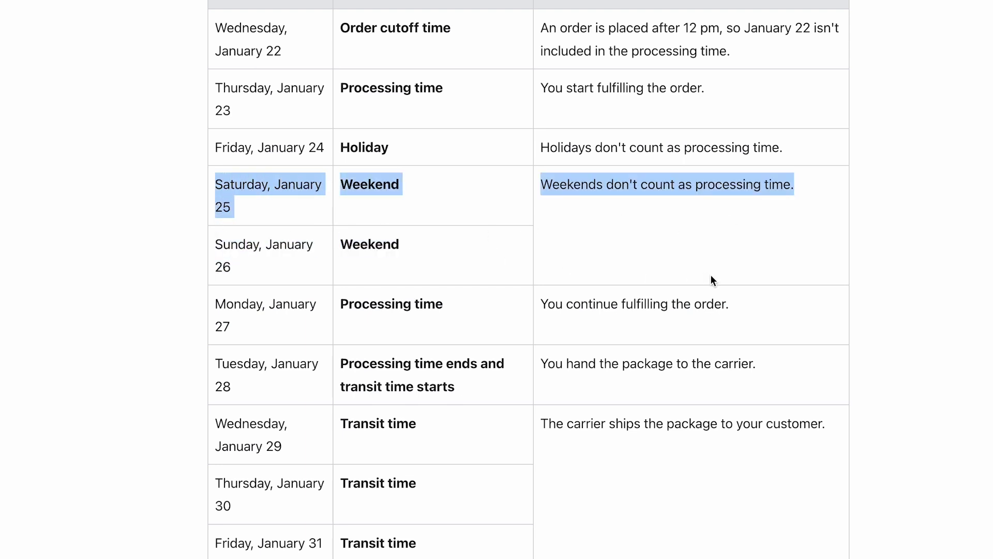
Step: Read the timeline rows from Monday, January 27 to Wednesday, January 29, covering the end of processing and start of transit
click(339, 305)
drag(230, 301, 644, 338)
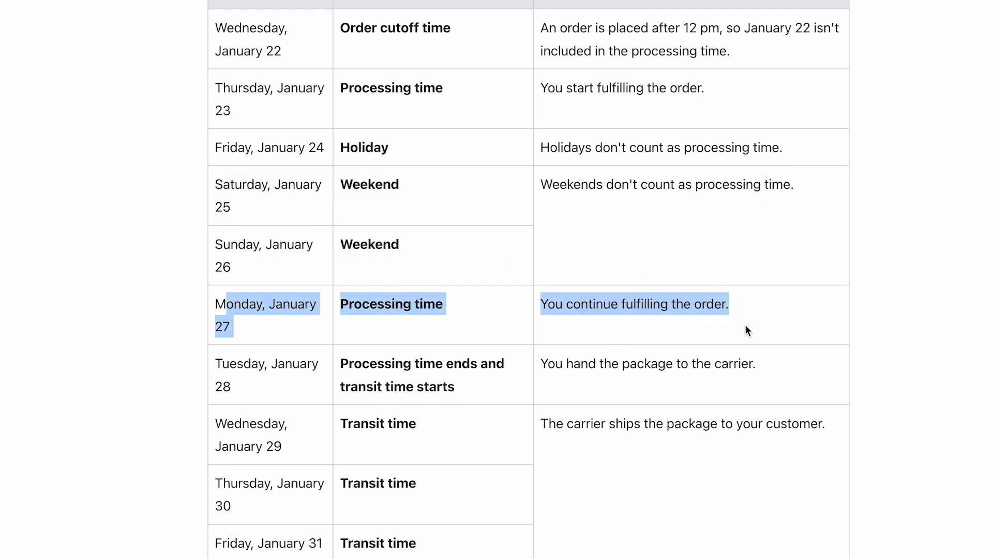
drag(241, 350, 682, 385)
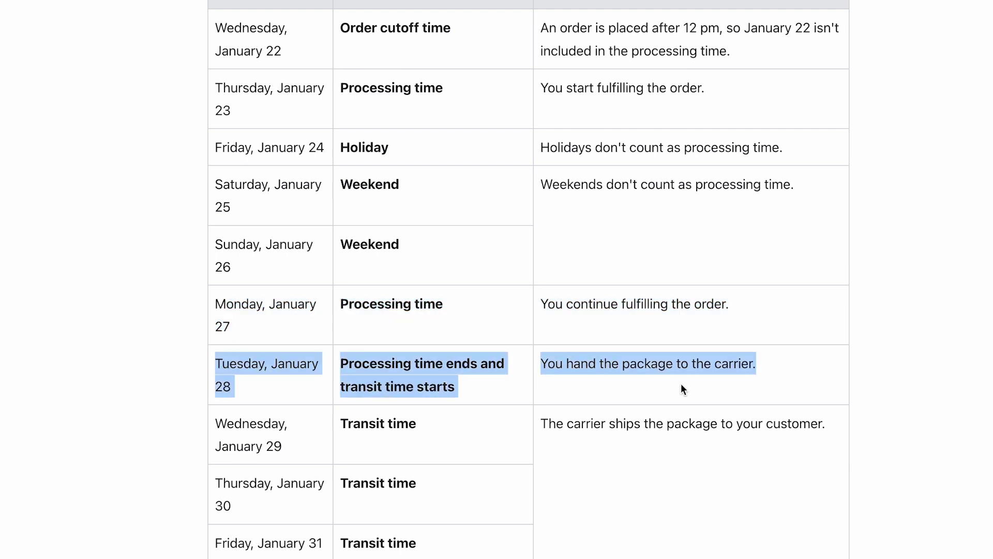
drag(334, 365, 480, 393)
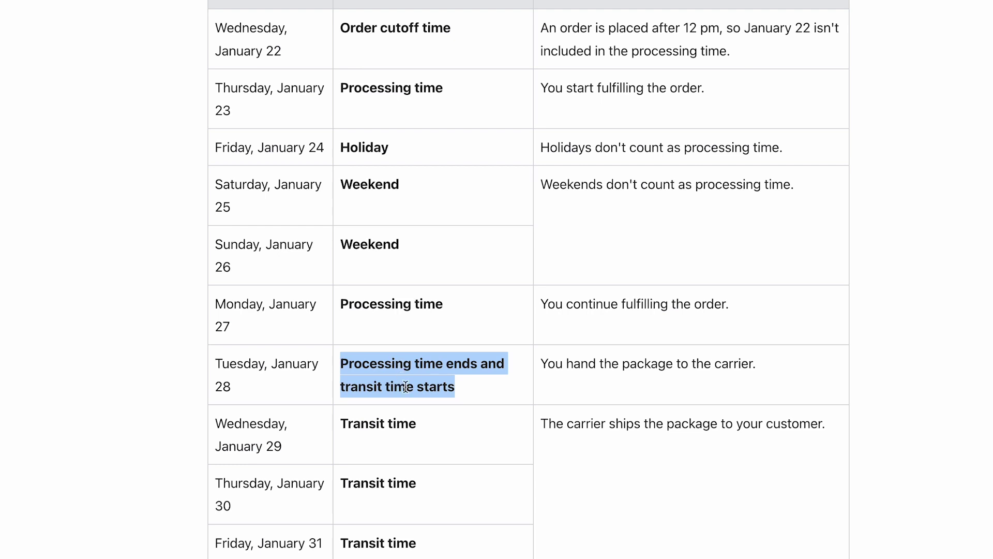
drag(216, 417, 720, 532)
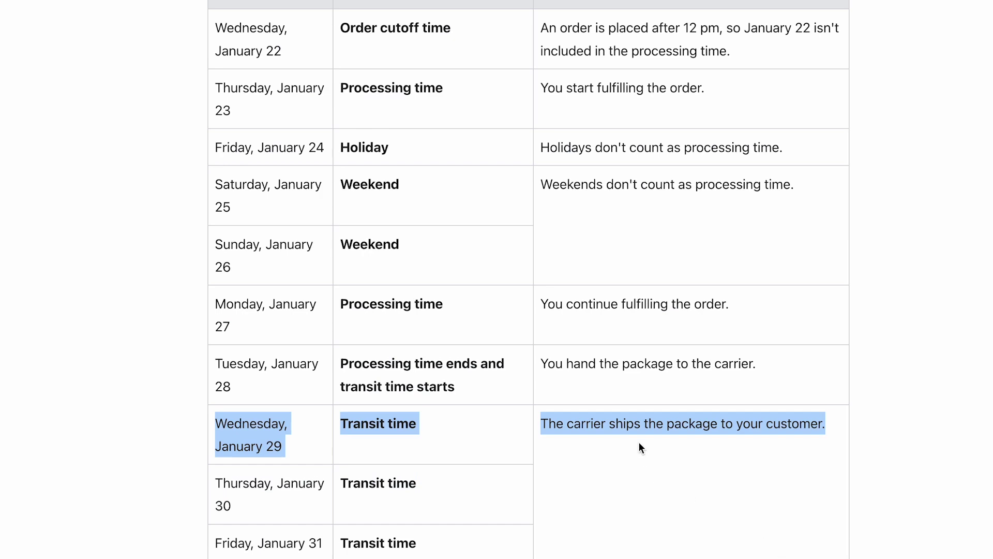
Step: Review the introduction to the delivery dates calculation example and its condition about when the order comes in
scroll(639, 446, up, 5)
scroll(492, 312, down, 2)
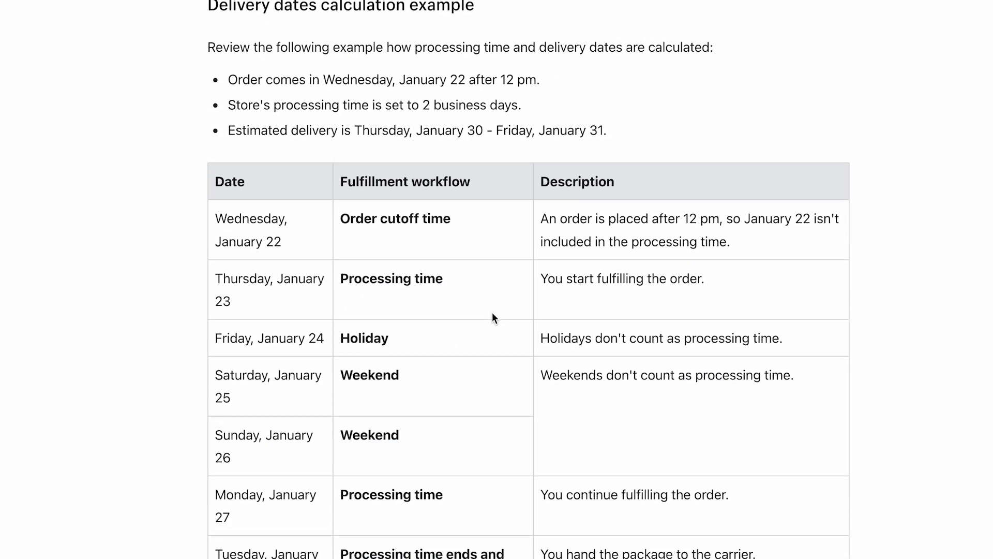
scroll(490, 313, down, 5)
scroll(482, 309, up, 7)
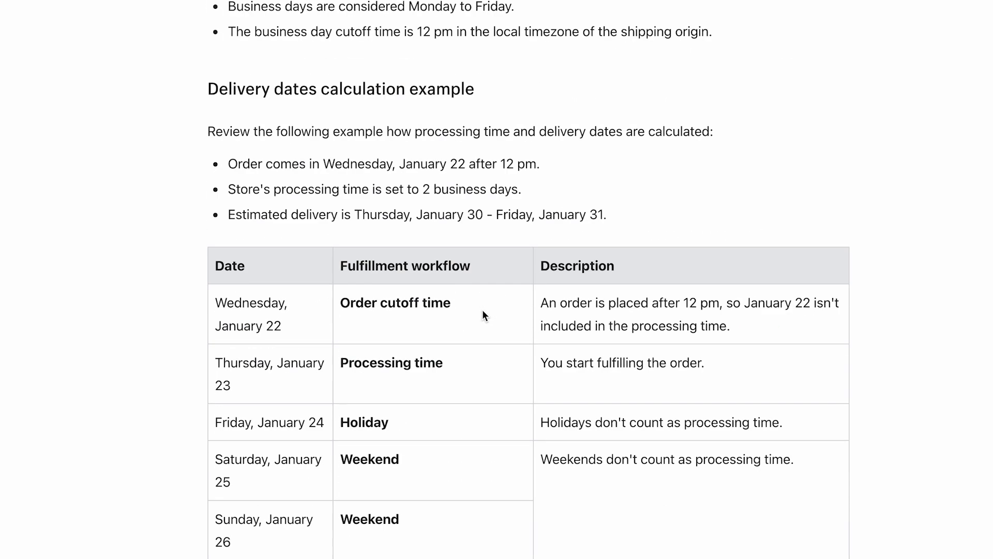
drag(209, 182, 627, 264)
click(238, 184)
drag(204, 180, 723, 180)
click(723, 180)
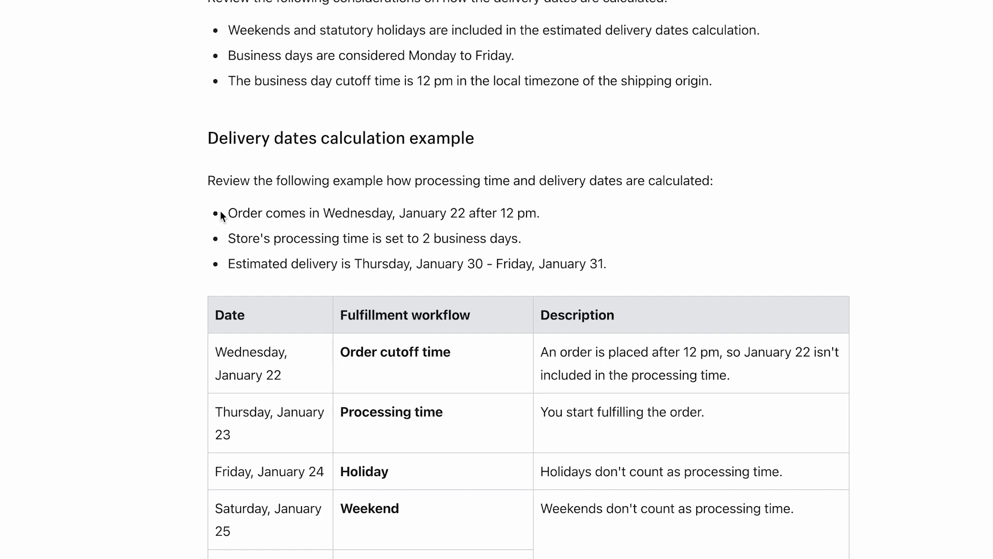
drag(221, 213, 537, 213)
click(483, 216)
Step: Set the store's processing time to 2 business days, matching the condition in the help page's example
drag(228, 238, 604, 238)
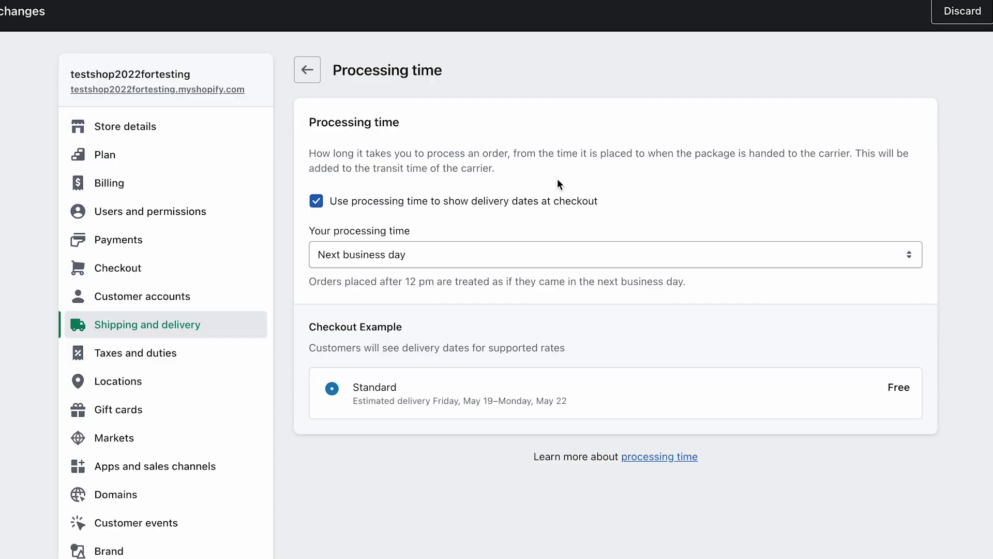
click(411, 258)
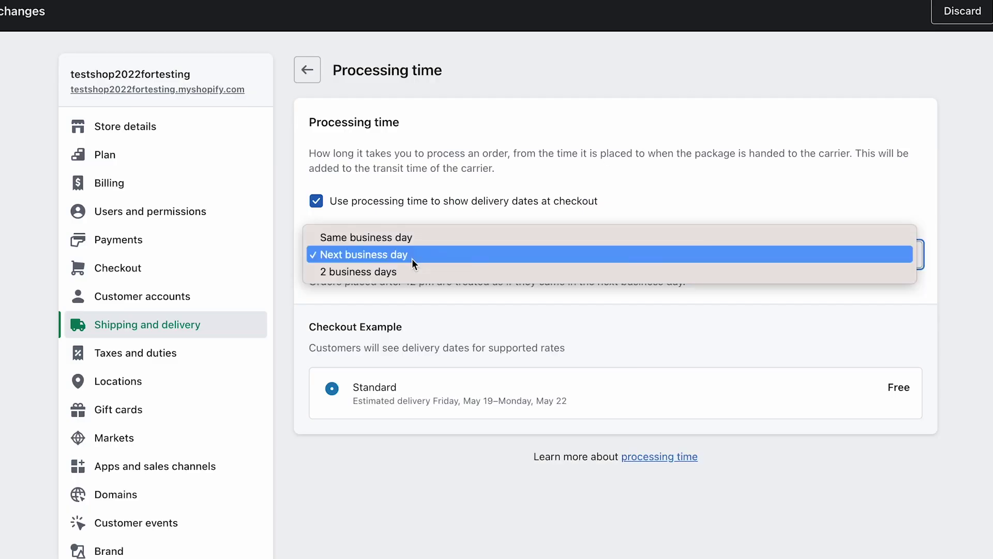
click(415, 271)
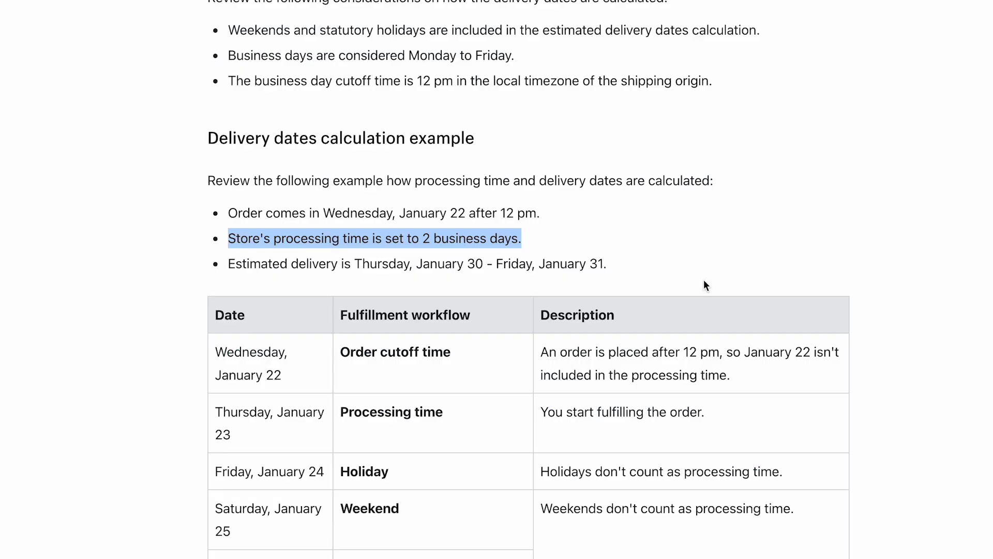
Step: Review the whole example timeline from the January 22 order cutoff to the first transit day, January 29
scroll(688, 325, down, 6)
scroll(687, 323, up, 1)
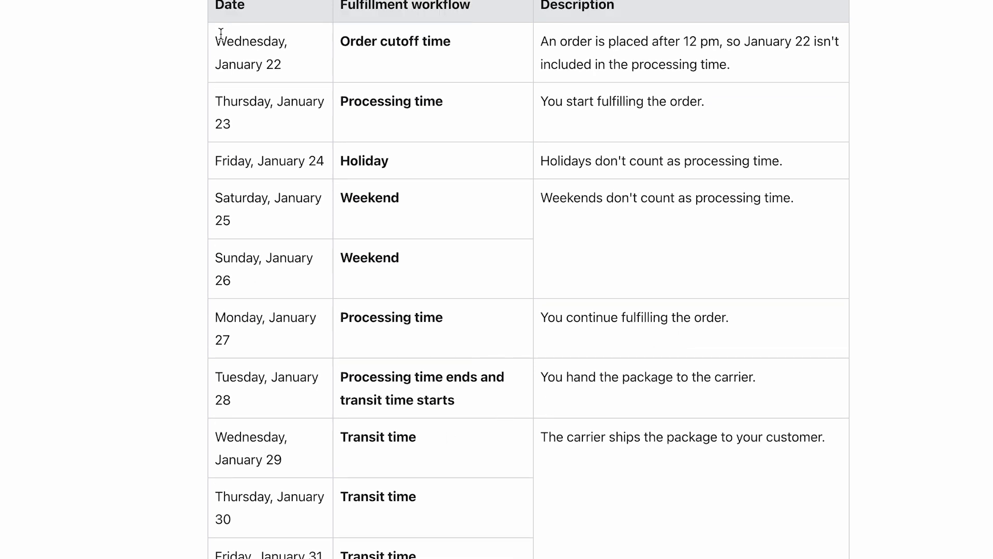
drag(217, 35, 805, 415)
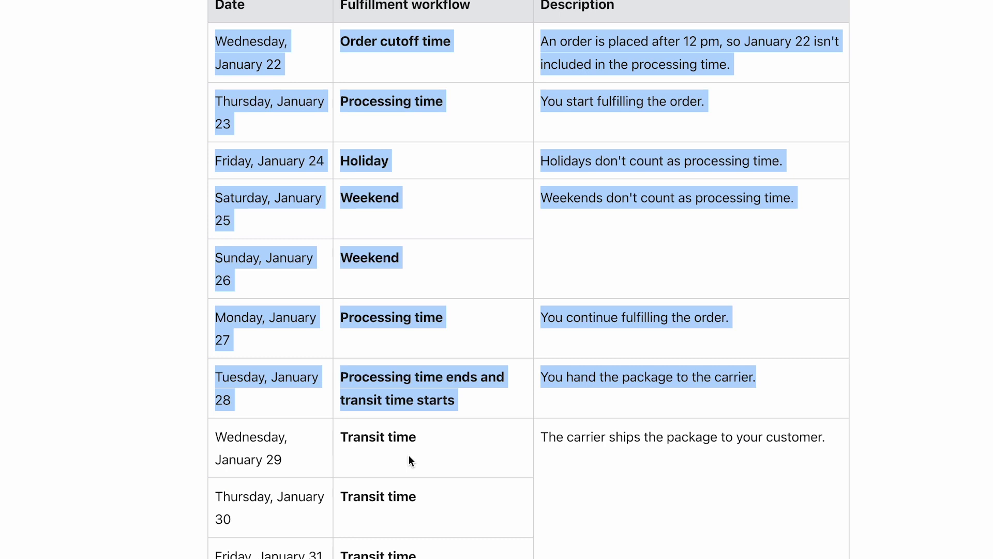
click(391, 318)
drag(219, 42, 738, 467)
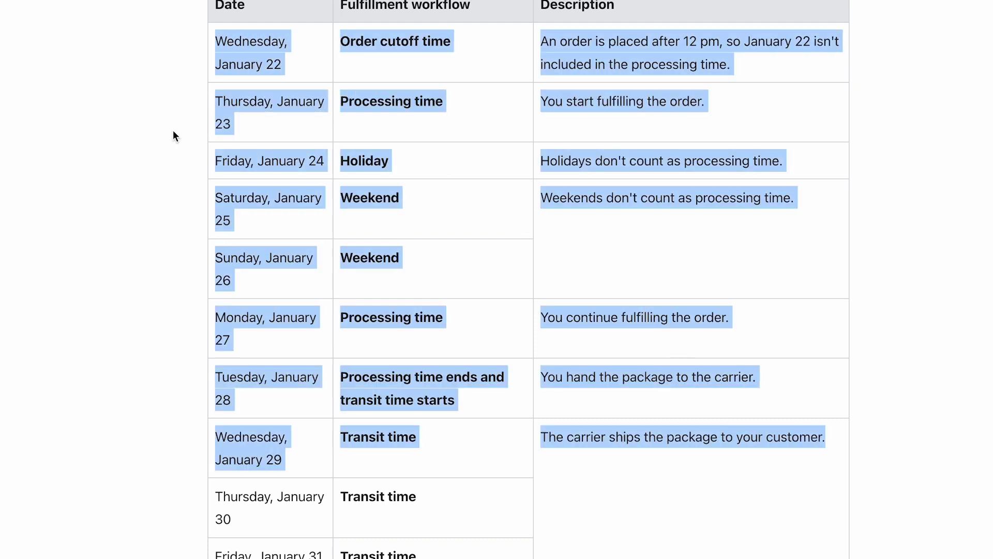
click(248, 147)
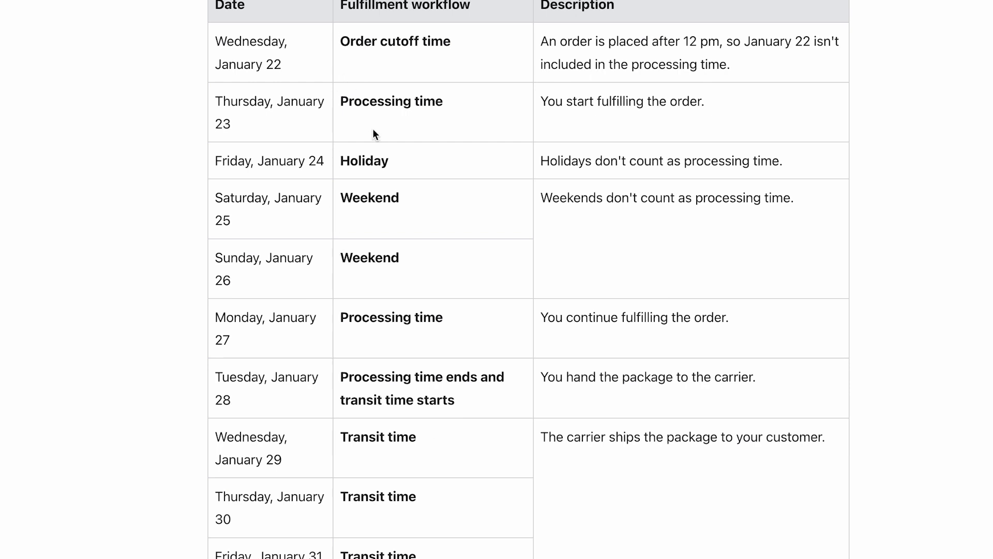
Step: Trace the processing time and transit time entries through the timeline's Fulfillment workflow column
drag(341, 101, 444, 102)
drag(329, 325, 483, 332)
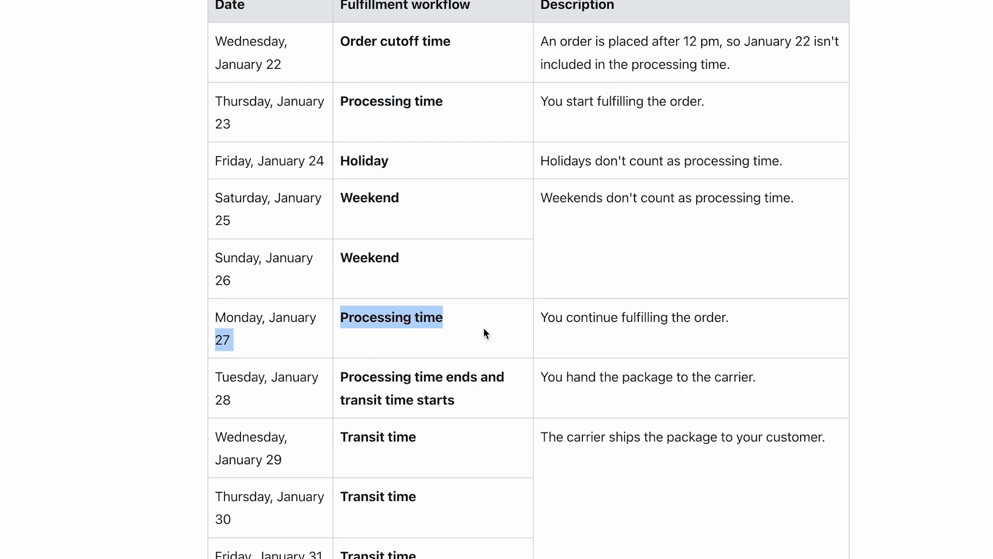
drag(328, 381, 506, 394)
drag(352, 440, 446, 448)
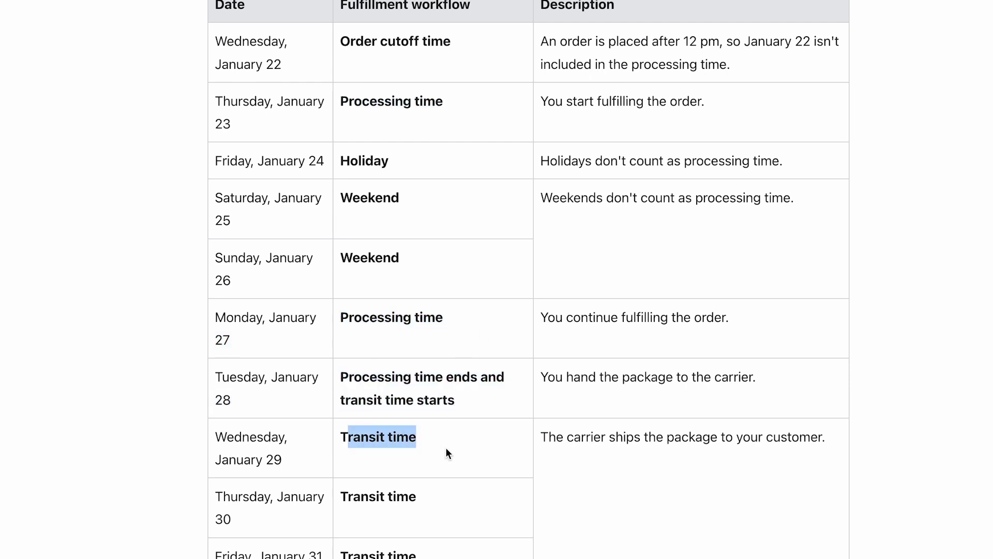
drag(340, 495, 416, 497)
drag(353, 553, 416, 554)
click(457, 460)
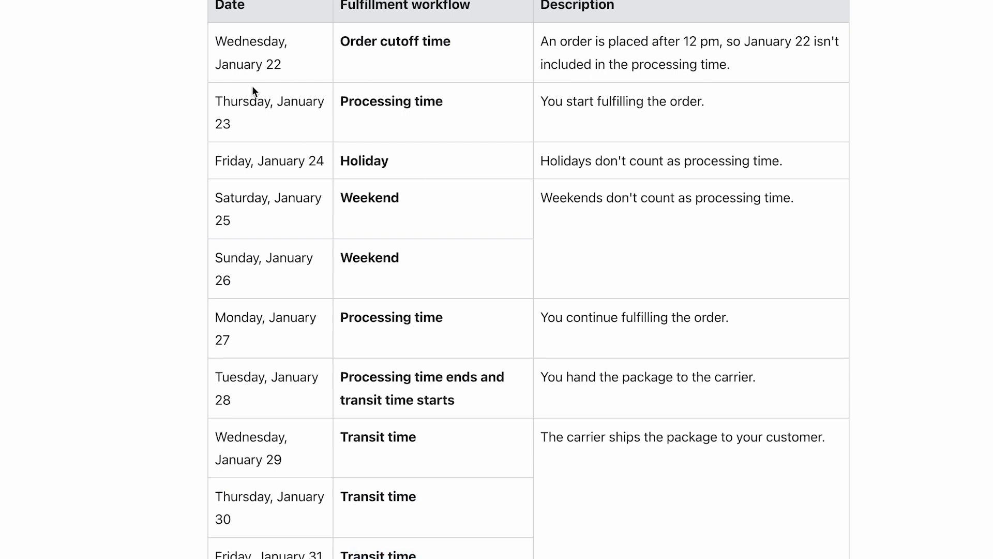
Step: Compare the Thursday, January 23 processing start with the transit rows for January 29 to 31 in the example timeline
drag(216, 103, 261, 132)
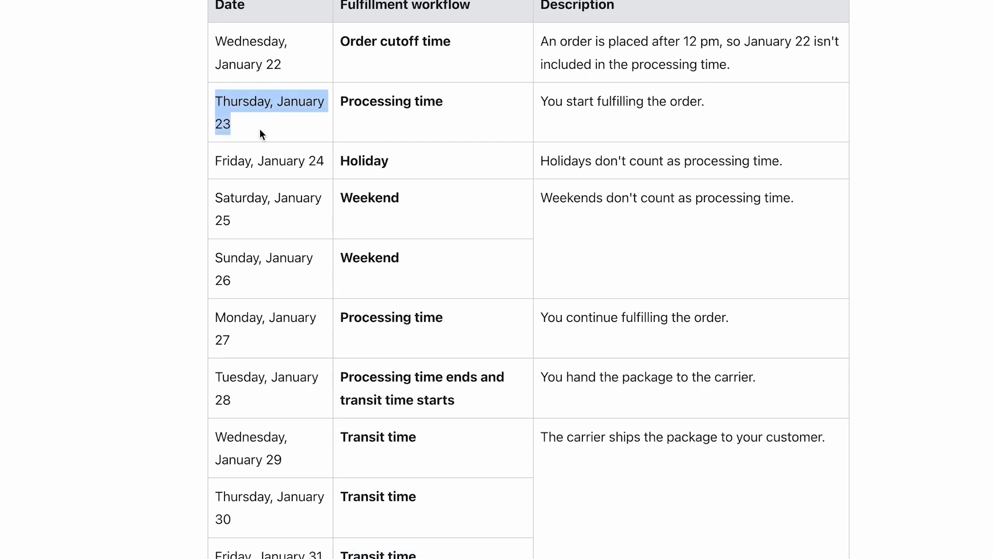
click(350, 141)
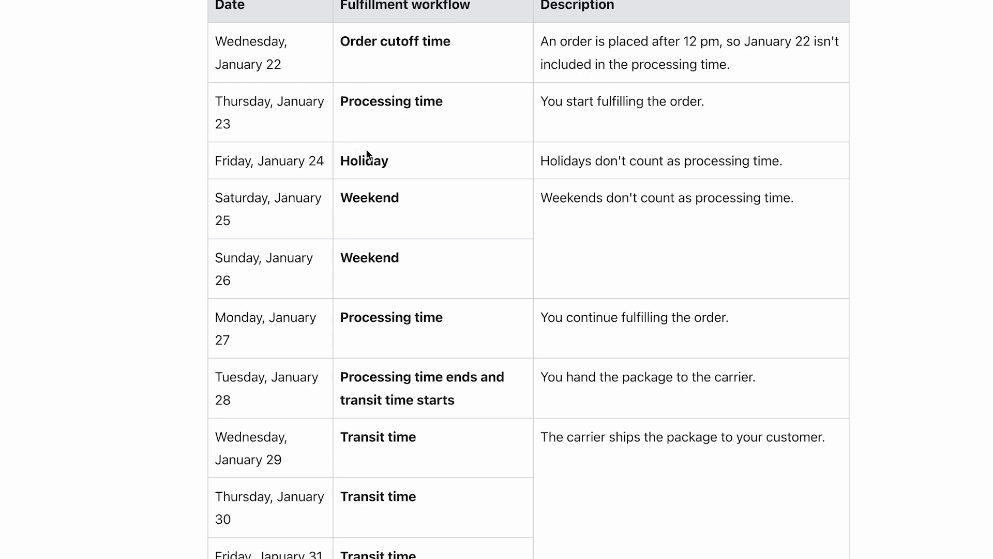
drag(349, 439, 439, 550)
drag(348, 437, 427, 556)
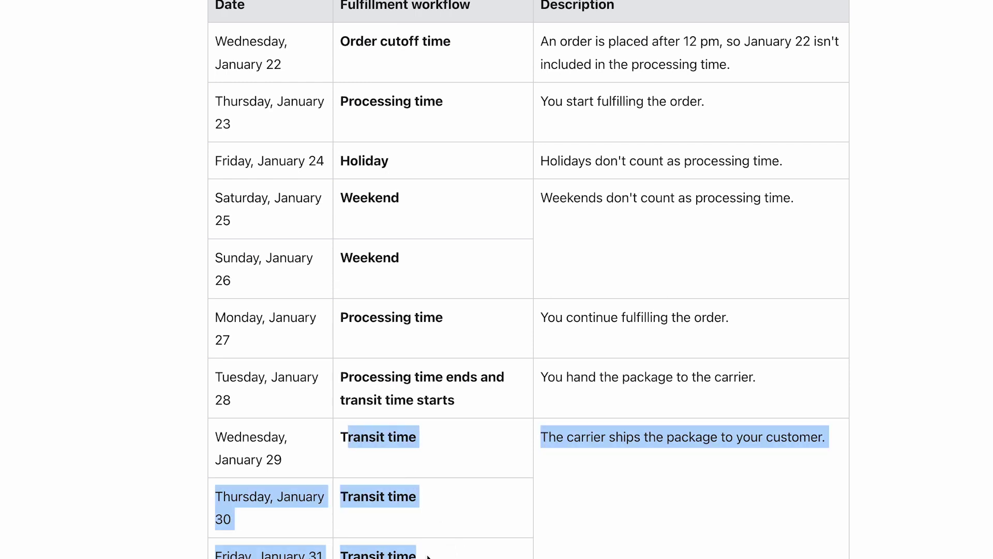
click(451, 467)
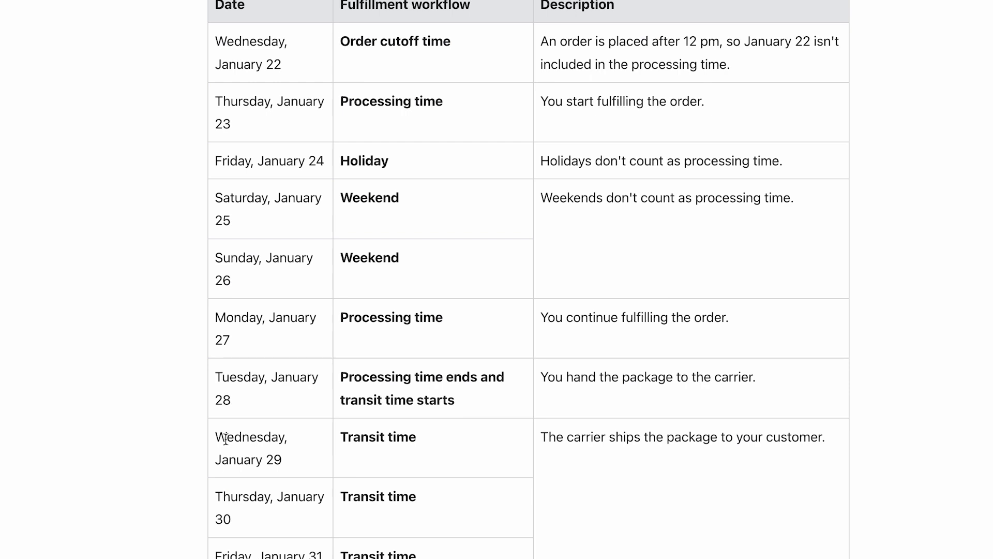
drag(216, 437, 427, 550)
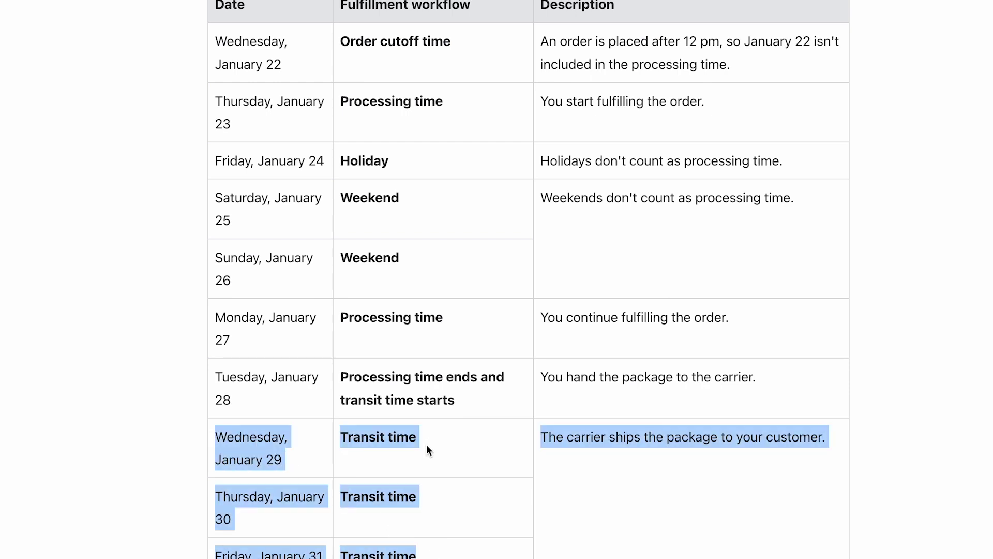
drag(218, 15, 540, 506)
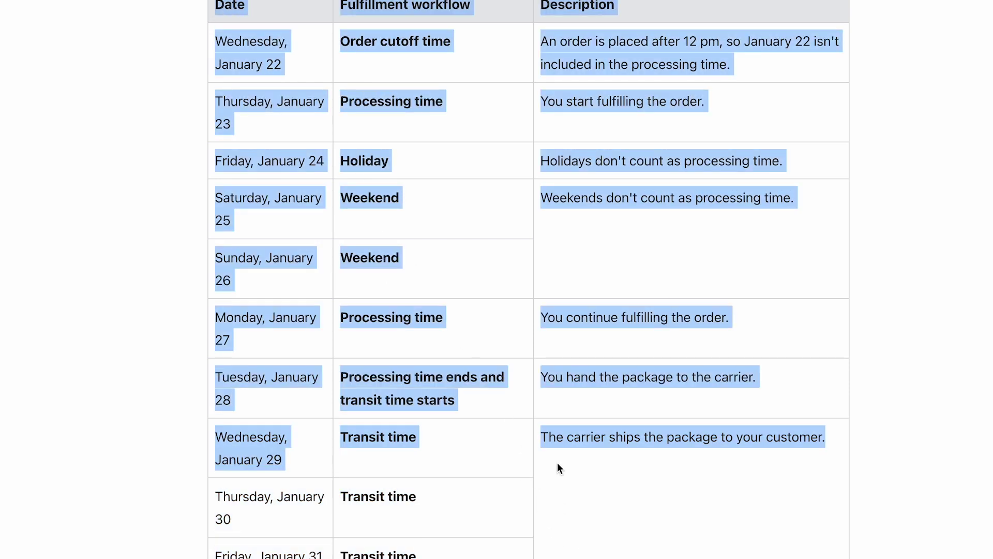
Step: Skim the help page's sections on calculating delivery dates, managing processing time and adding delivery dates to custom order confirmation notifications
scroll(506, 332, up, 10)
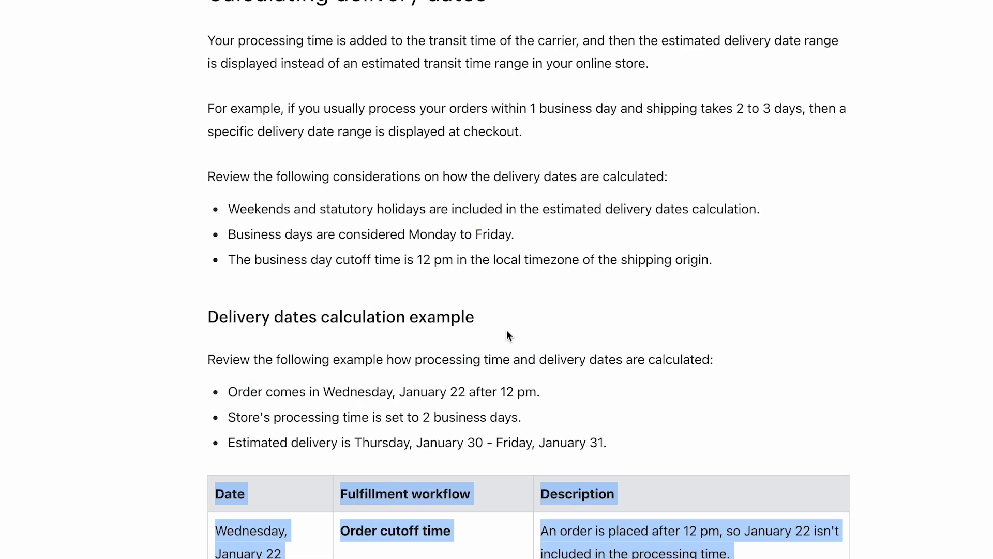
scroll(507, 331, down, 10)
scroll(507, 331, down, 2)
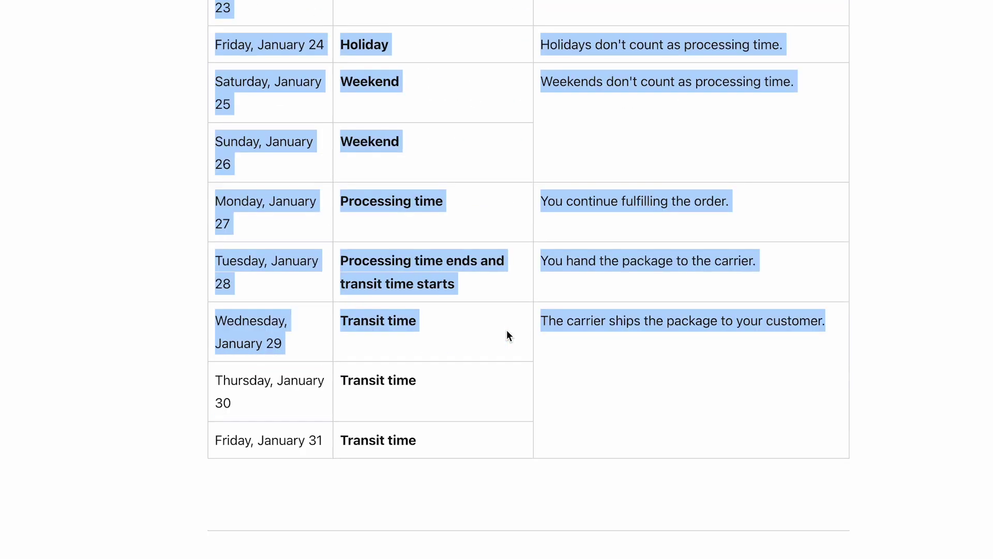
scroll(507, 331, down, 5)
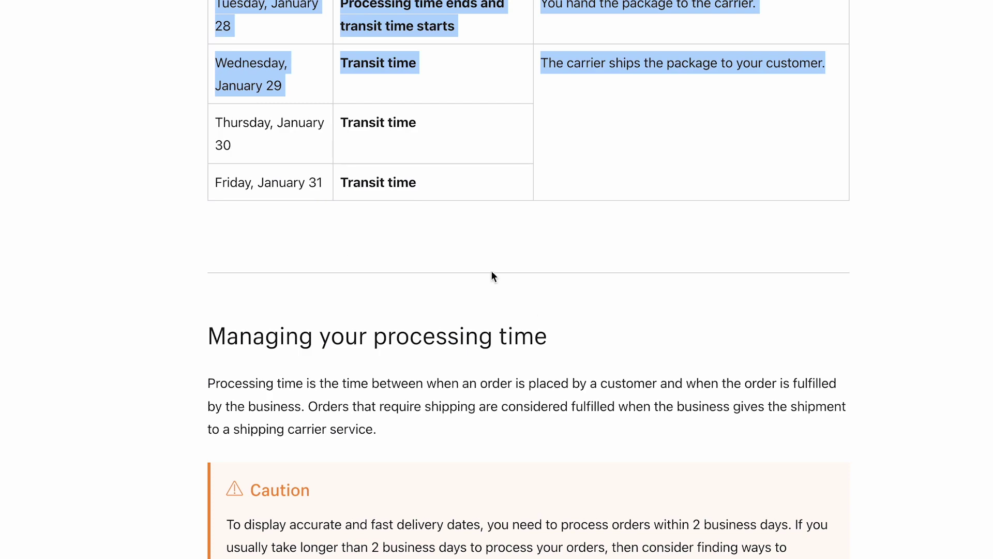
scroll(481, 286, down, 20)
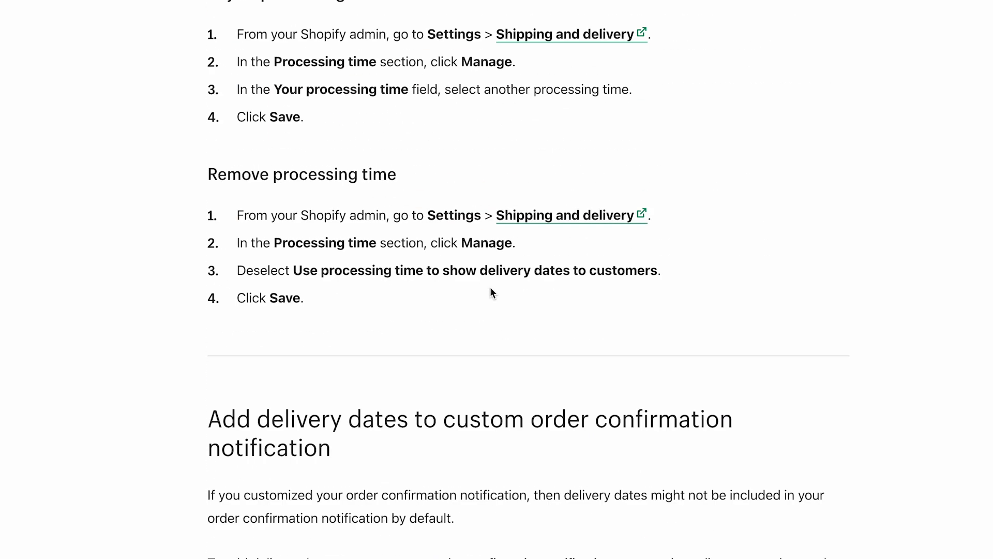
scroll(490, 293, down, 9)
scroll(508, 162, up, 10)
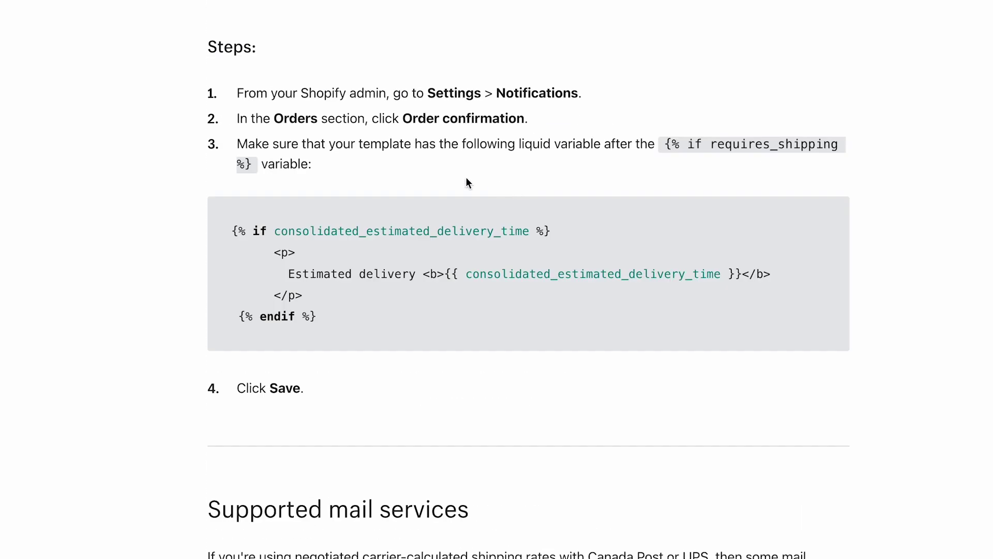
Step: Skim the help page's sections on supported mail services, delivery dates availability, and considerations and requirements for setting up delivery dates
scroll(404, 181, down, 8)
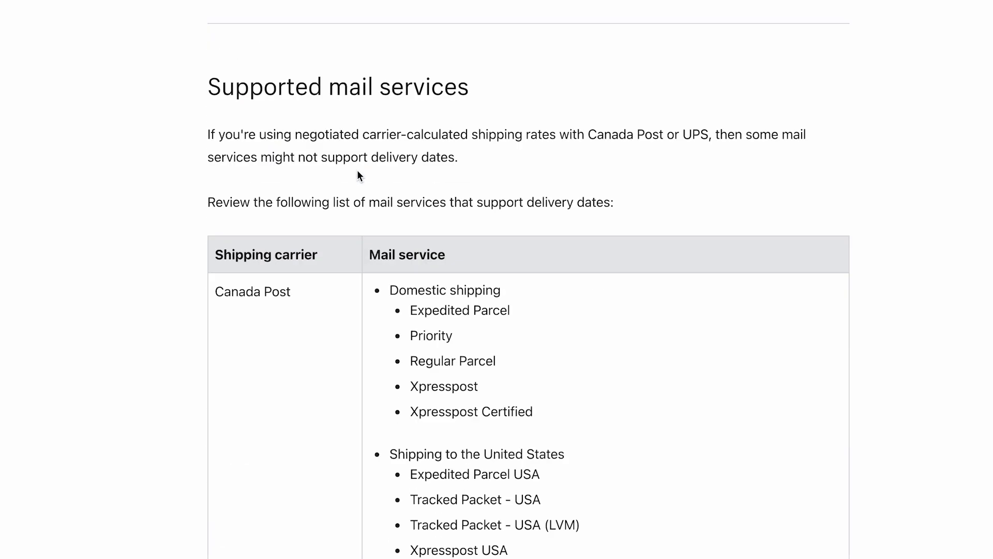
scroll(578, 253, up, 20)
scroll(579, 257, up, 8)
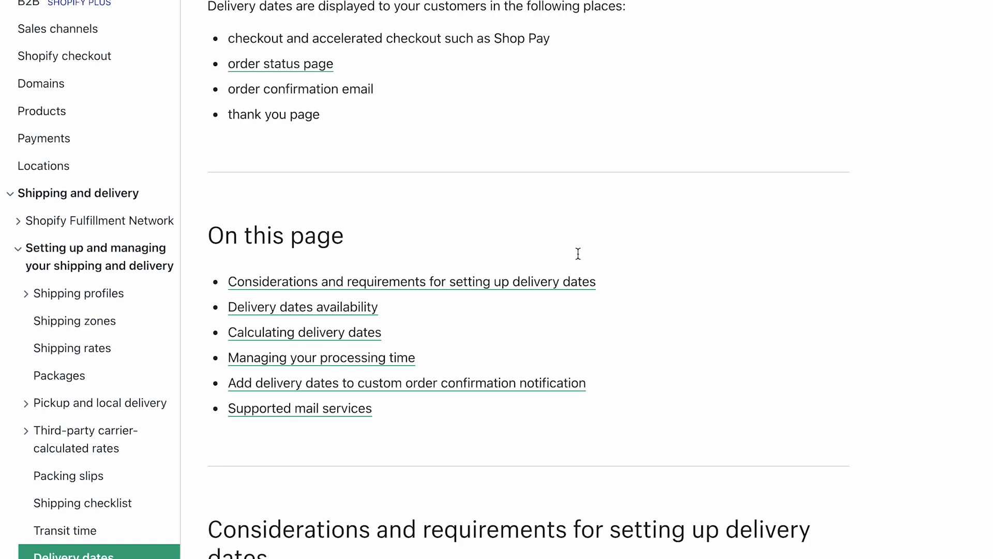
scroll(579, 256, down, 20)
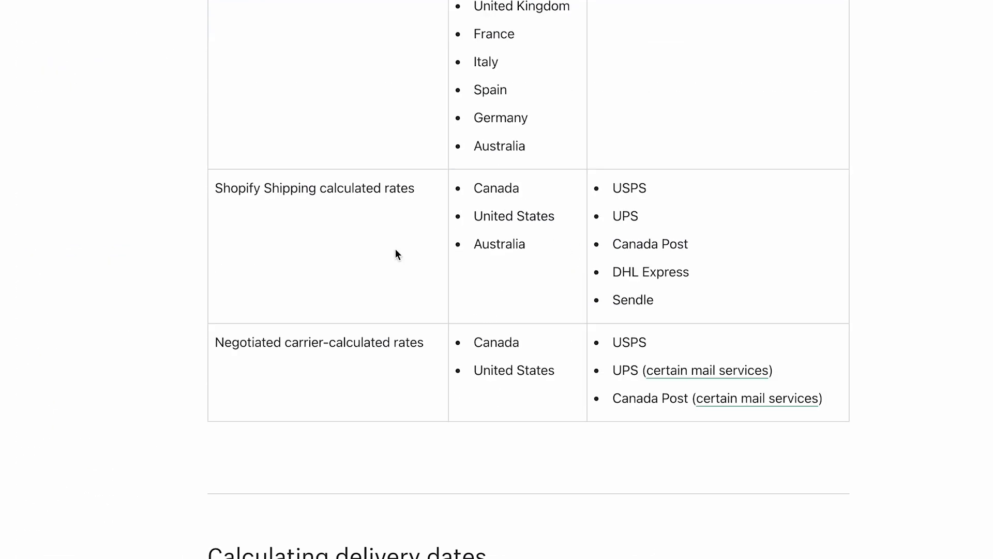
scroll(452, 237, up, 5)
scroll(518, 295, up, 10)
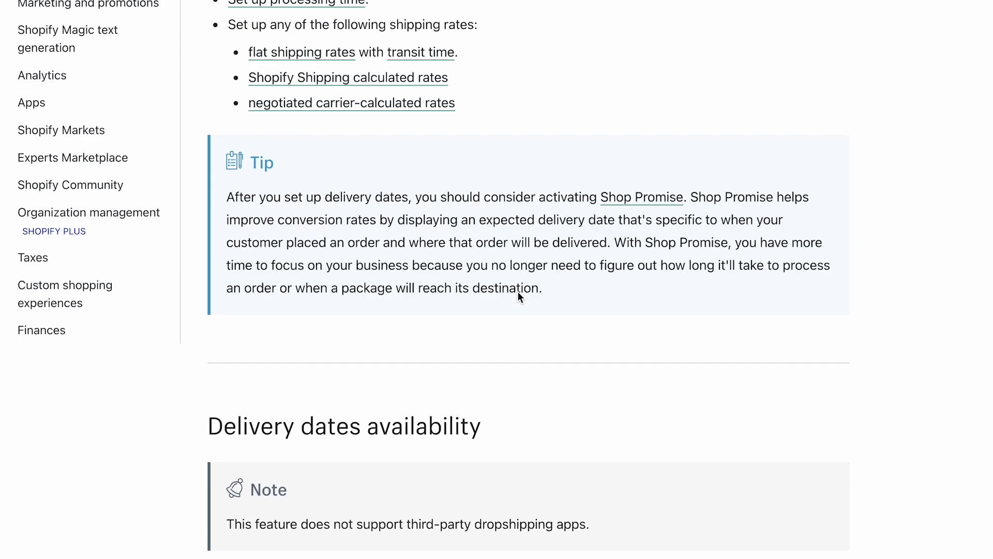
scroll(518, 291, up, 8)
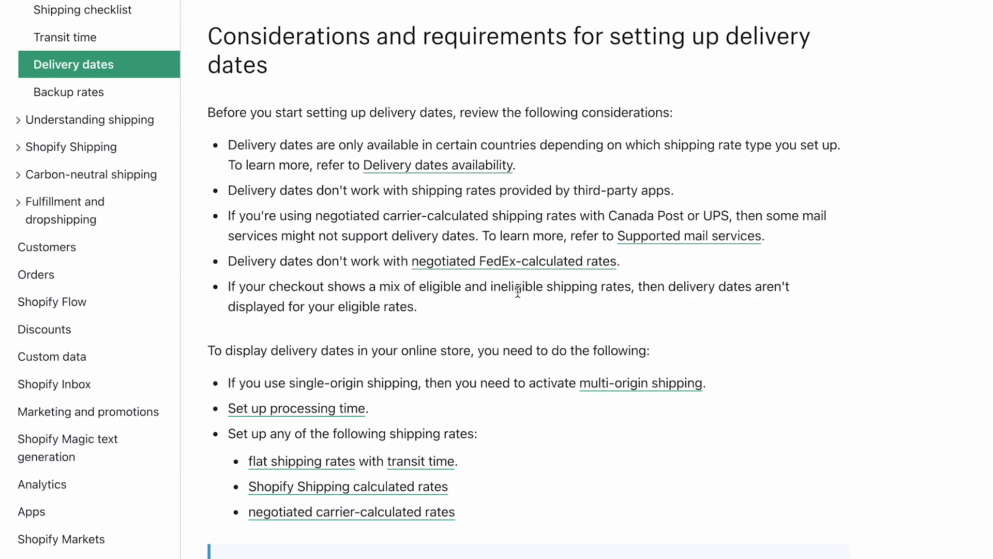
scroll(518, 292, up, 10)
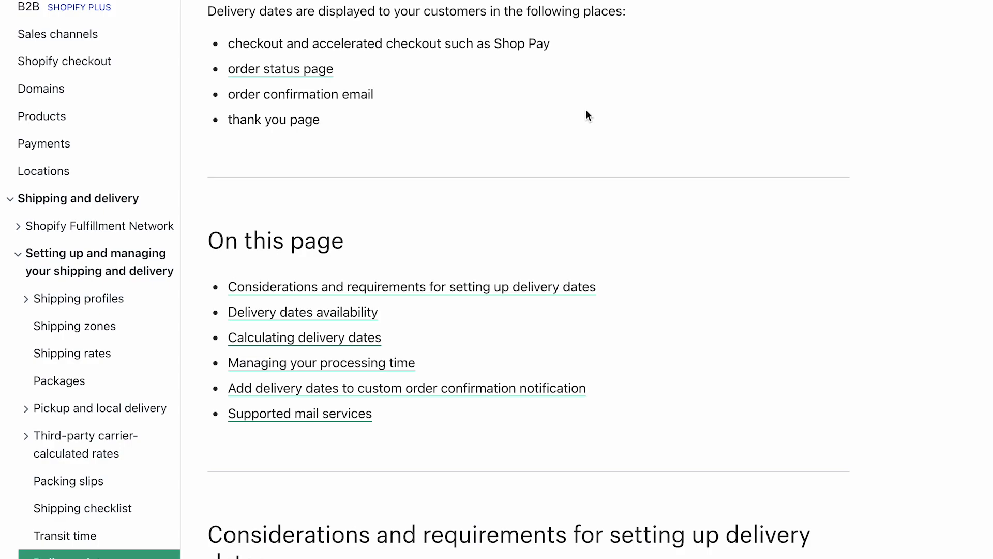
scroll(579, 145, up, 7)
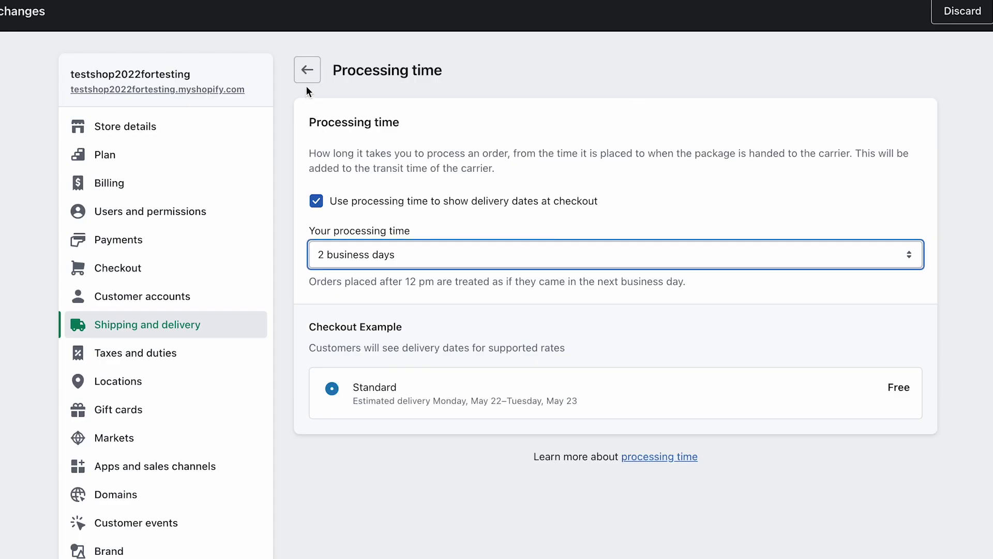
Step: Leave the processing time settings without saving the changes, and reopen them from the Shipping and delivery settings
click(305, 78)
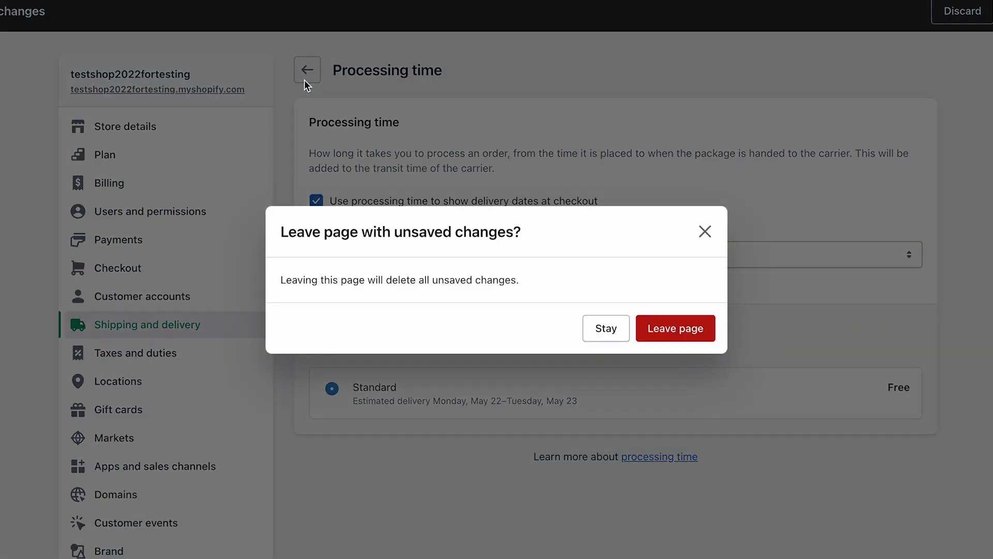
click(666, 329)
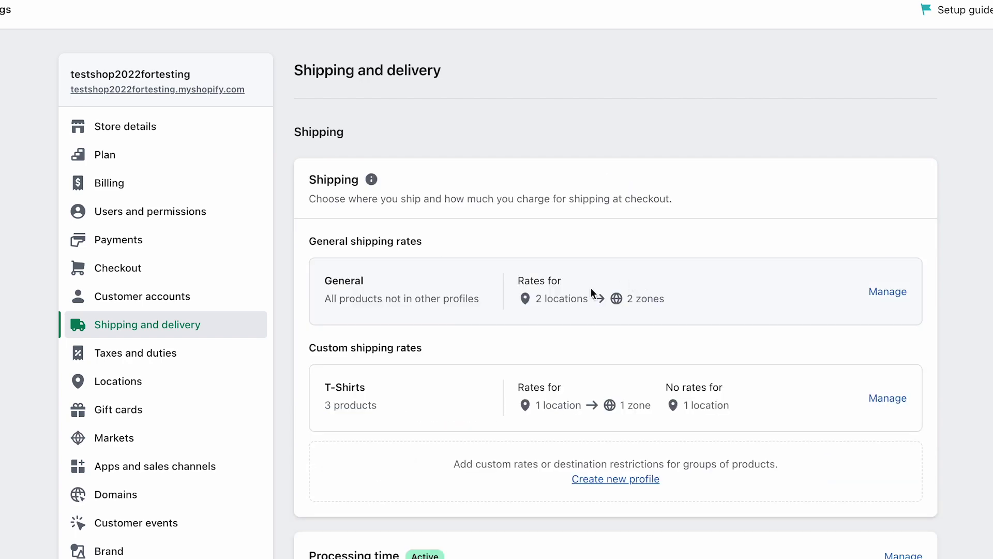
scroll(497, 306, down, 1)
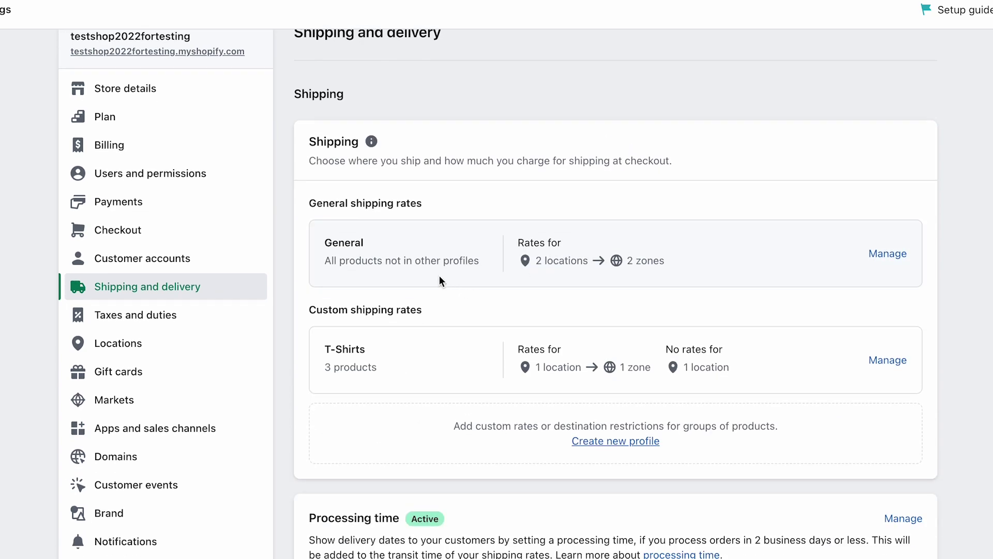
scroll(827, 372, down, 2)
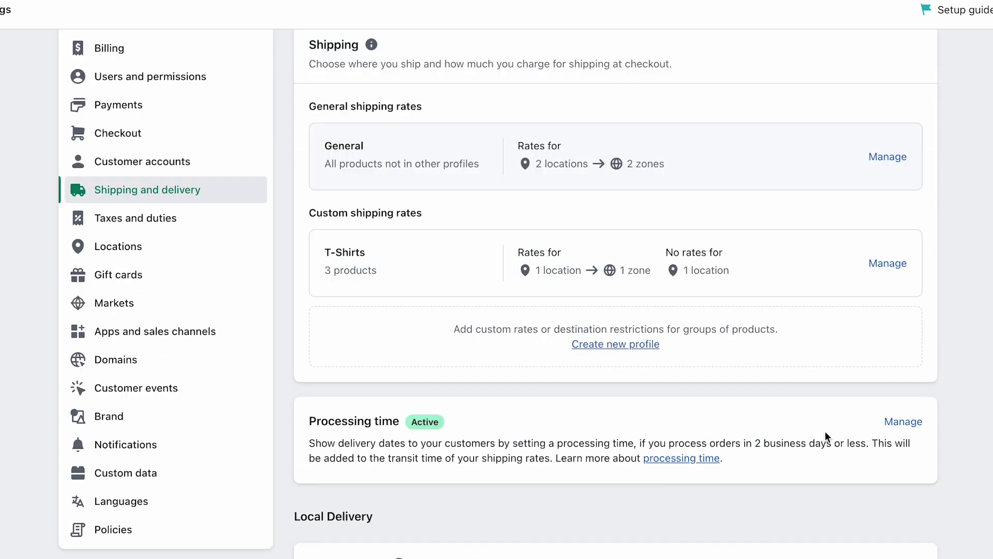
click(897, 421)
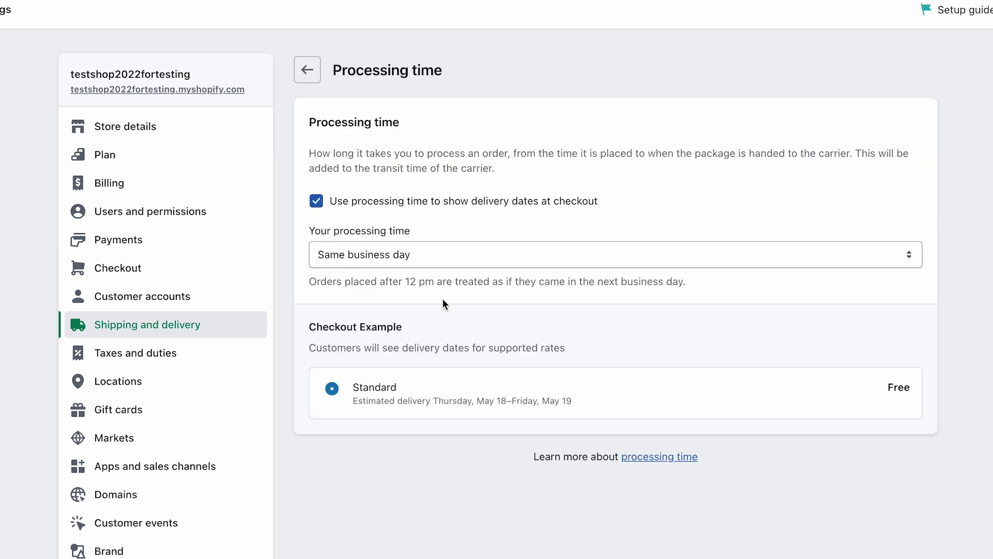
Step: Highlight the note about orders placed after 12 pm and try Next business day as the processing time
triple_click(442, 281)
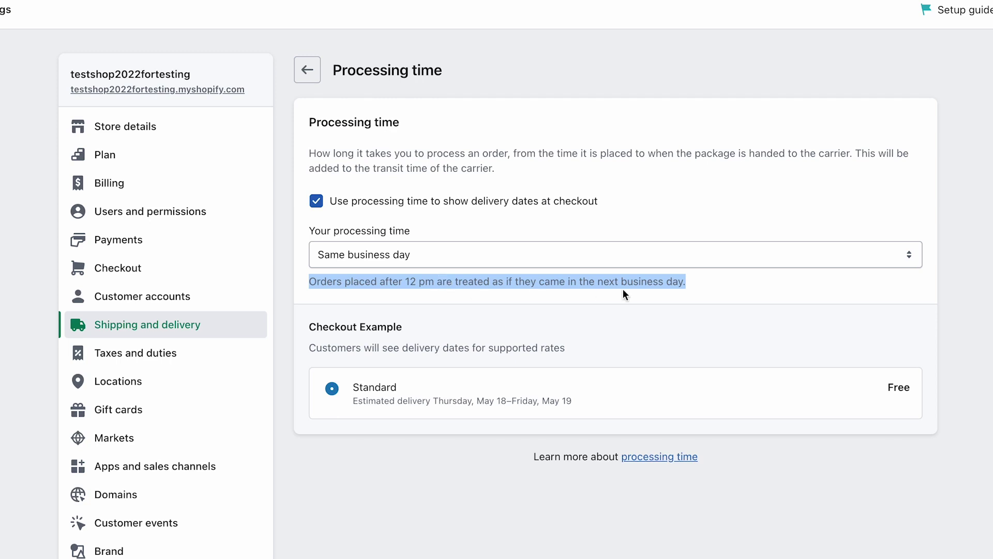
click(541, 243)
click(533, 271)
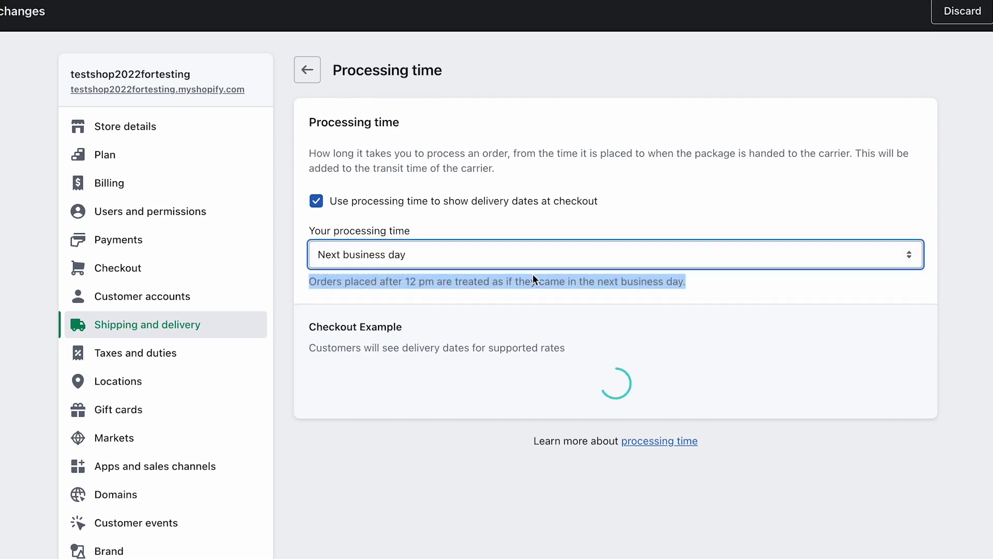
click(630, 290)
drag(696, 290, 418, 282)
click(417, 281)
Step: Set the processing time back to Same business day
click(423, 257)
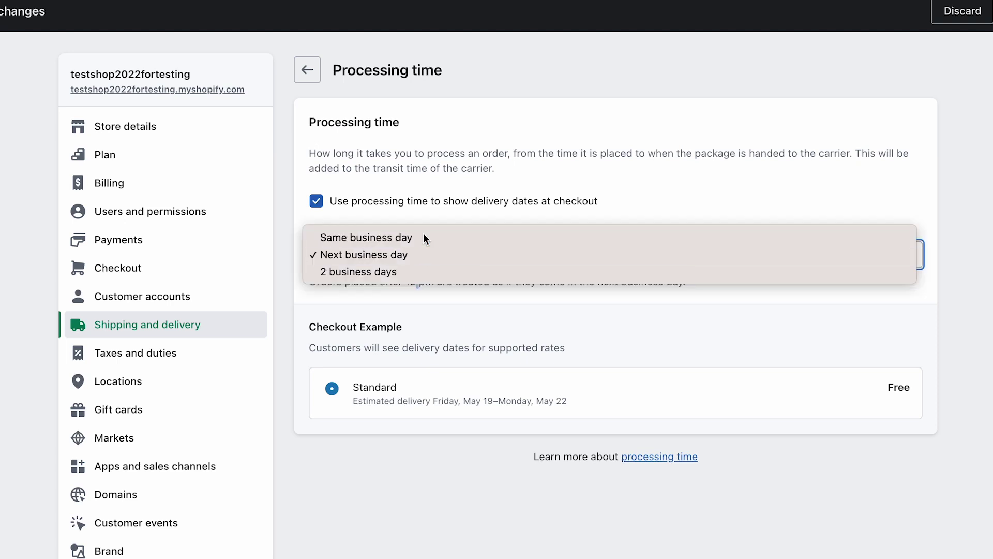
click(423, 237)
click(624, 230)
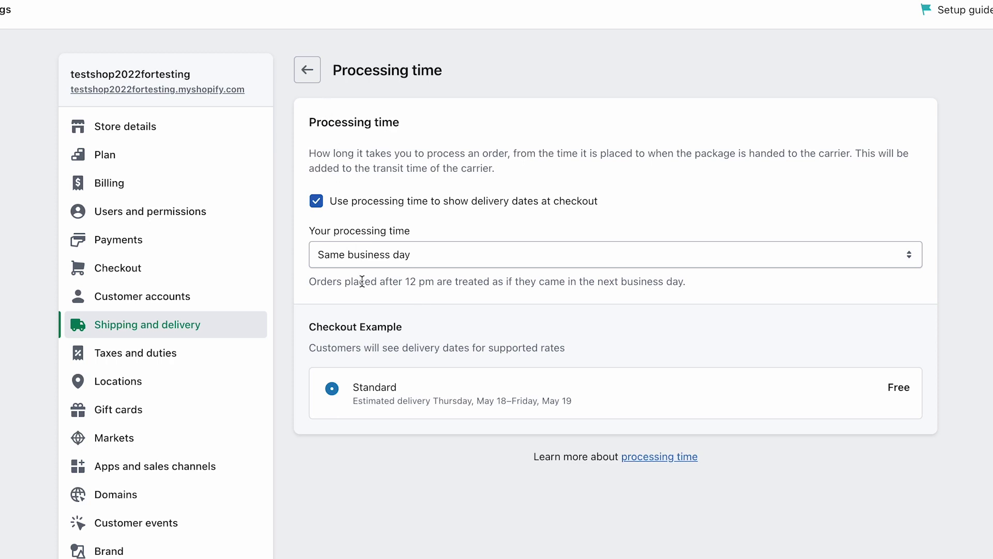
Step: Examine the Standard rate's estimated delivery in the checkout example and return to the Shipping and delivery settings
drag(575, 402, 361, 399)
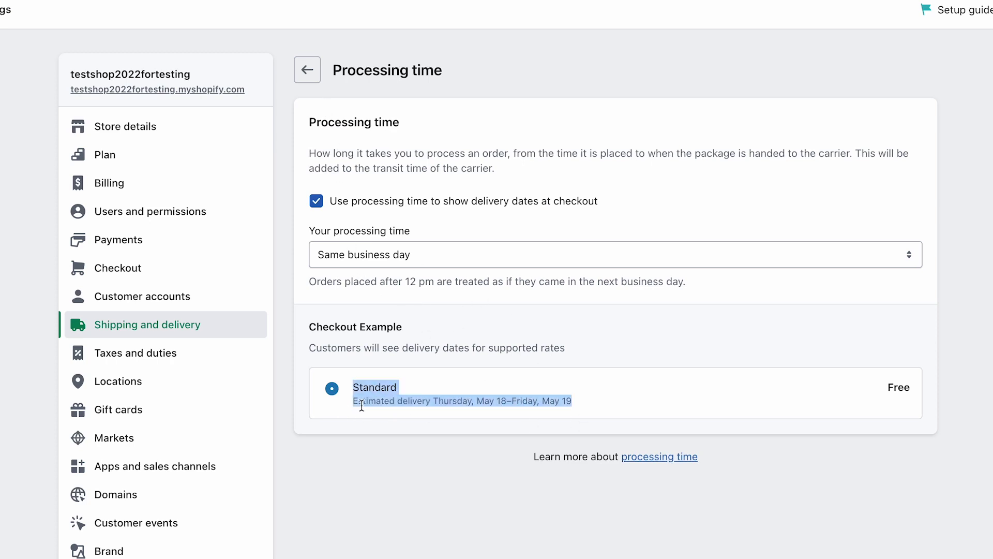
click(435, 412)
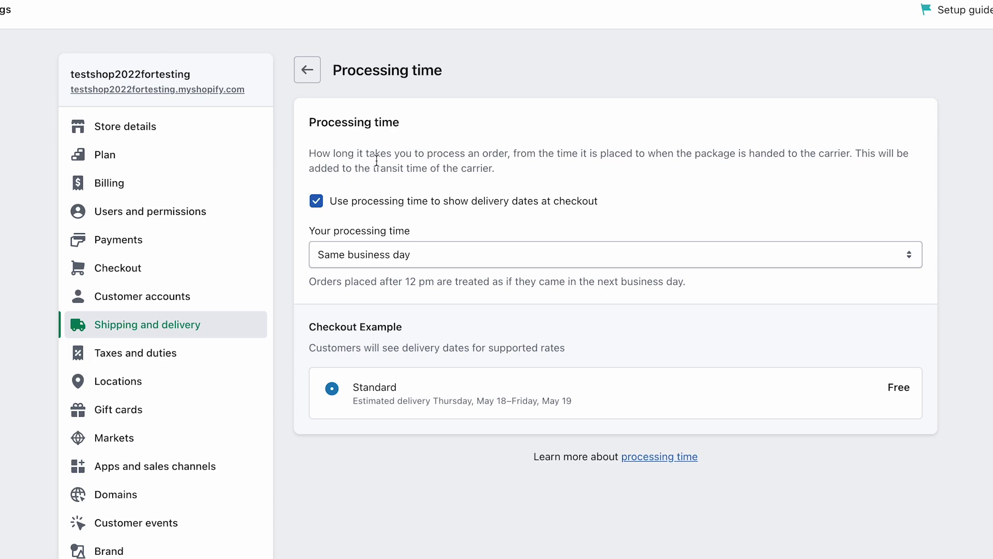
click(307, 71)
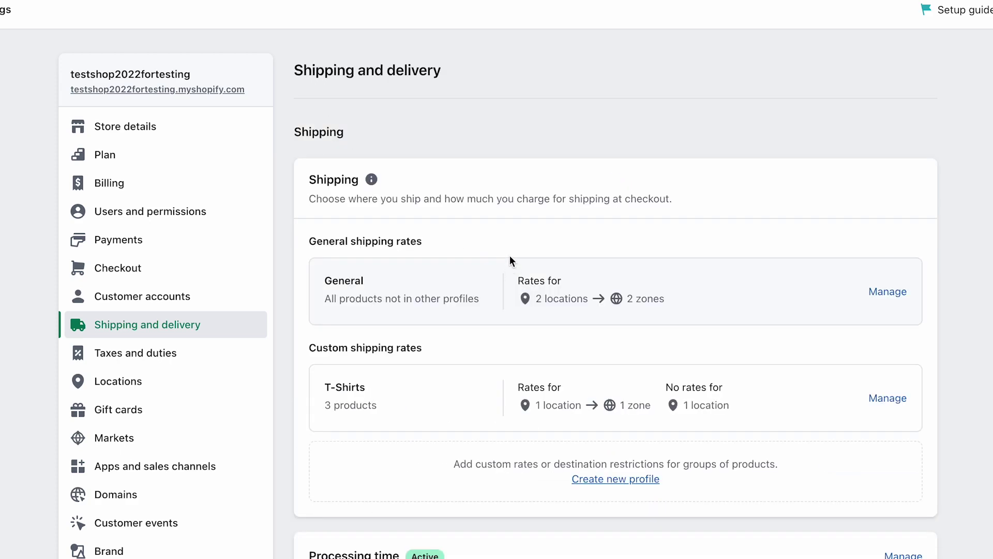
Step: Review the general and custom shipping rates, processing time and local delivery sections of the Shipping and delivery settings
scroll(756, 311, down, 4)
scroll(755, 311, up, 4)
scroll(724, 293, down, 8)
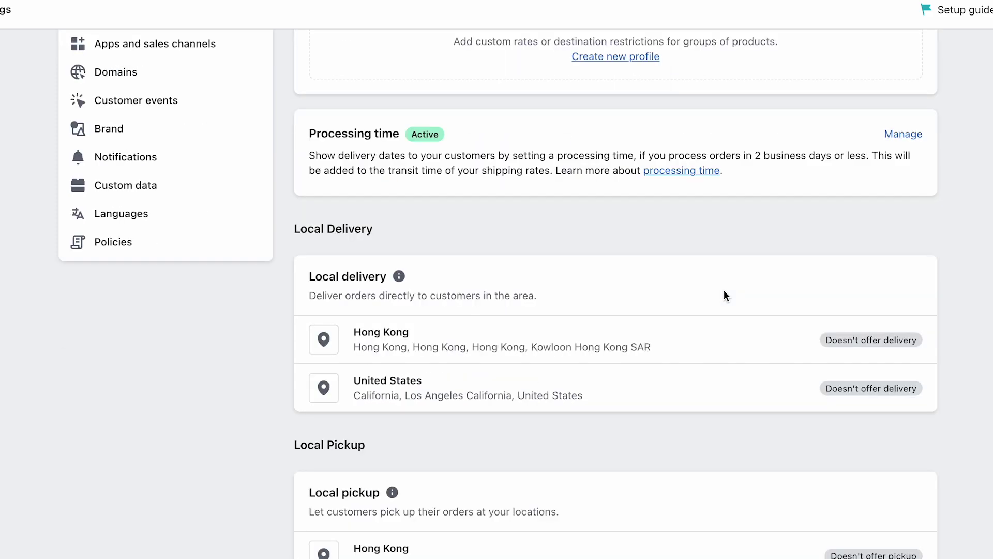
scroll(724, 293, up, 3)
scroll(724, 290, up, 3)
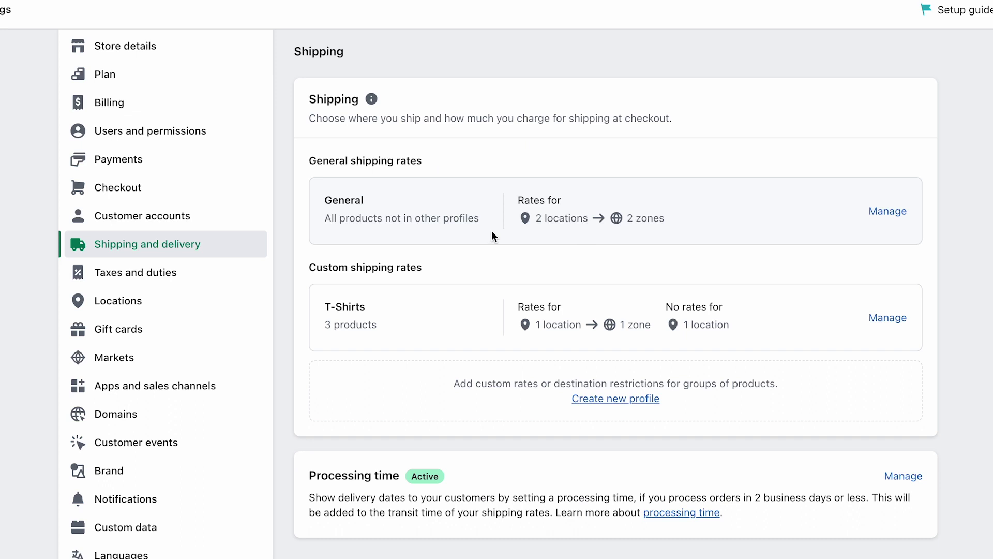
scroll(514, 213, down, 1)
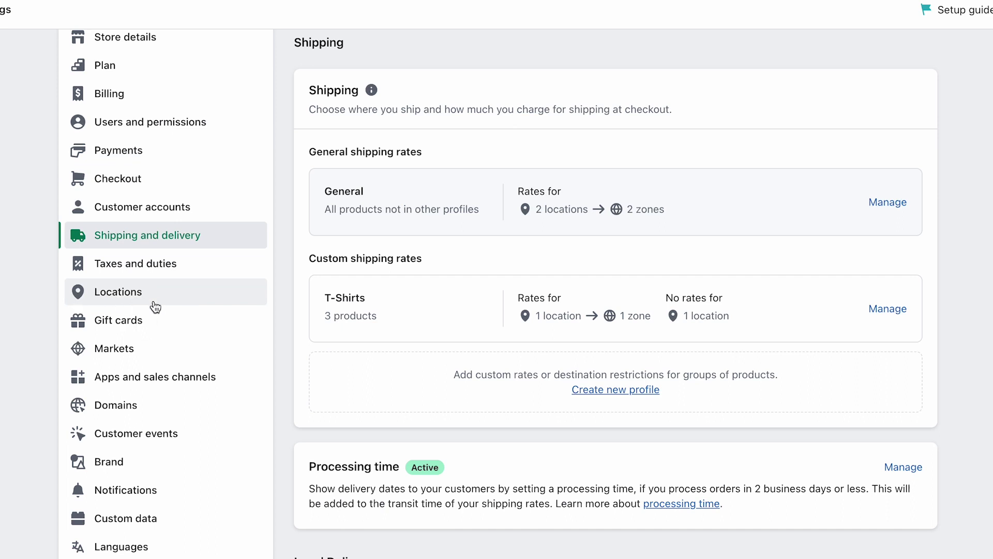
click(123, 304)
scroll(365, 417, down, 1)
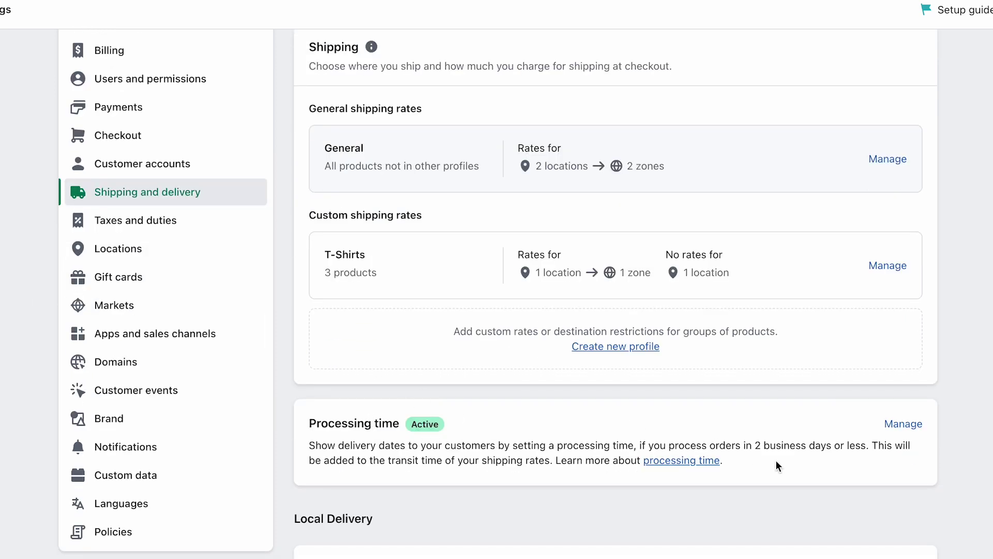
Step: Highlight the Processing time section's description and return to the general and custom shipping rates overview
drag(775, 466, 803, 492)
click(309, 422)
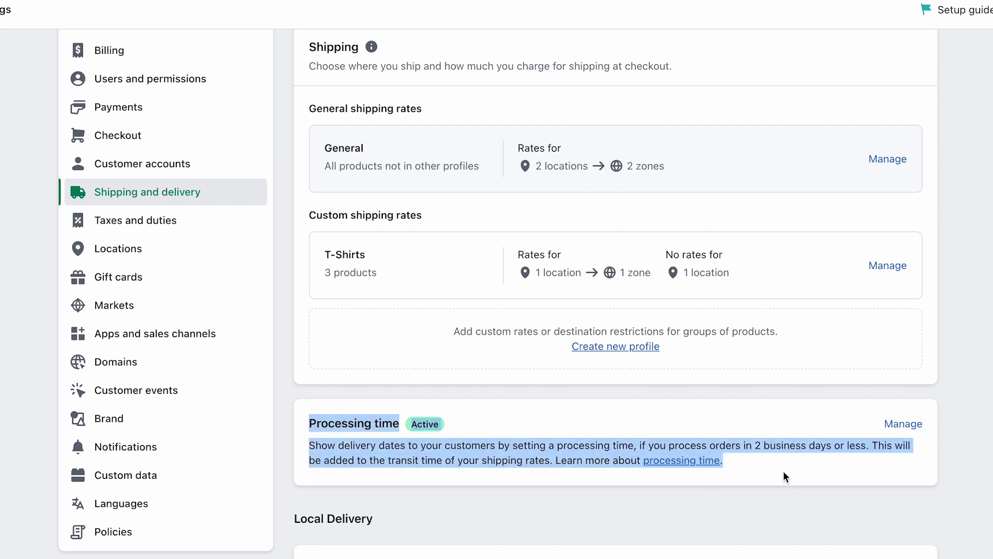
click(783, 472)
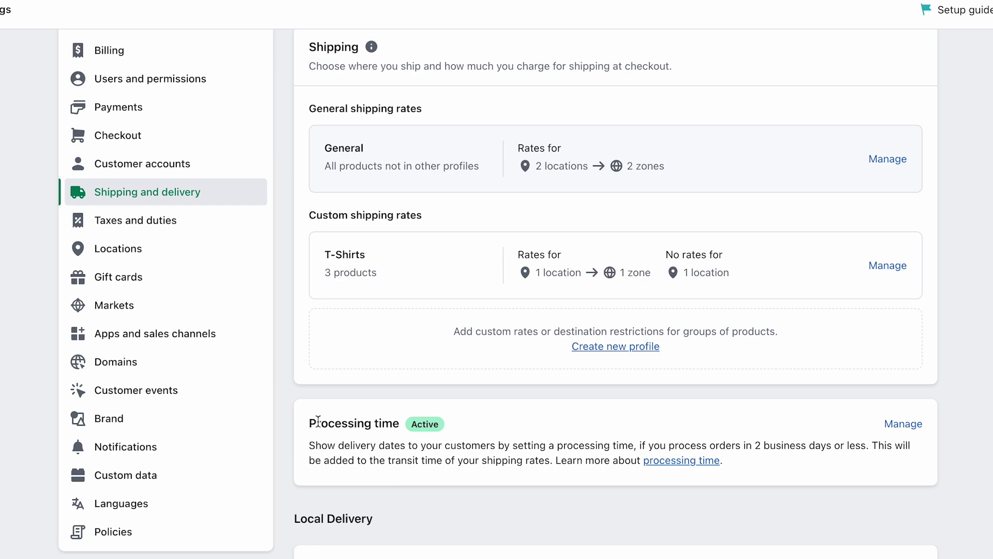
drag(309, 420, 861, 481)
click(827, 457)
scroll(547, 385, down, 2)
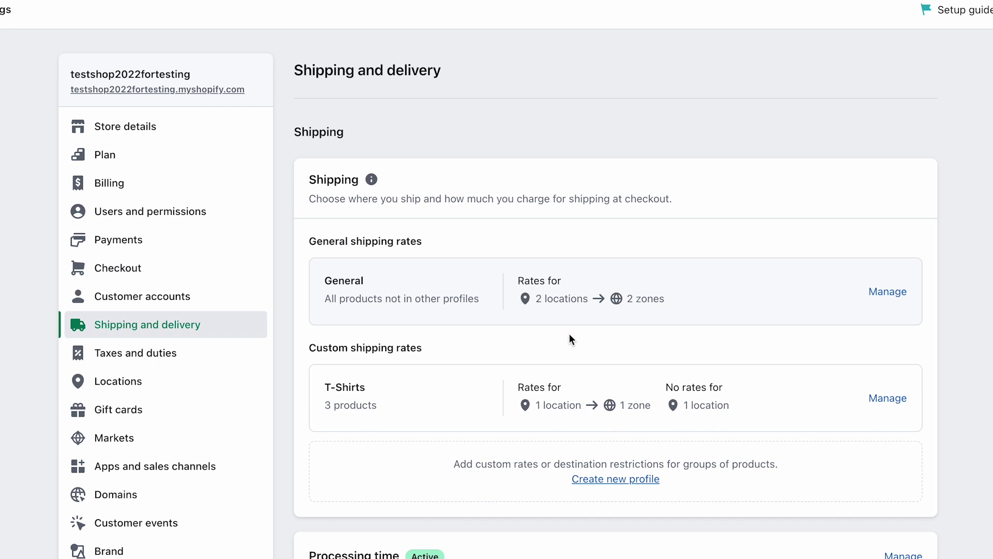
scroll(603, 306, down, 1)
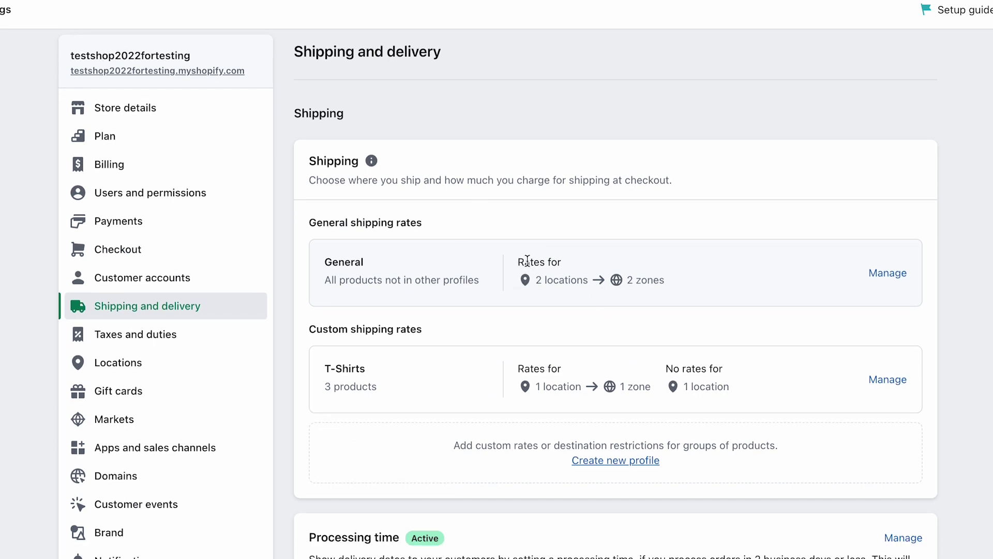